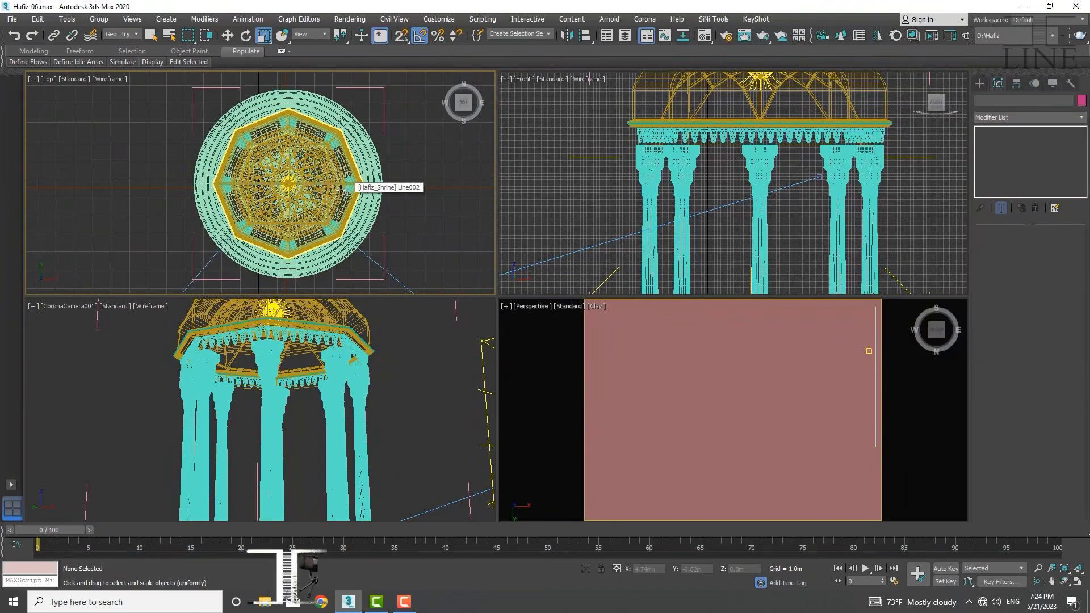
- Display the safe frame in the CoronaCamera001 view
middle_drag(348, 187, 339, 185)
click(412, 369)
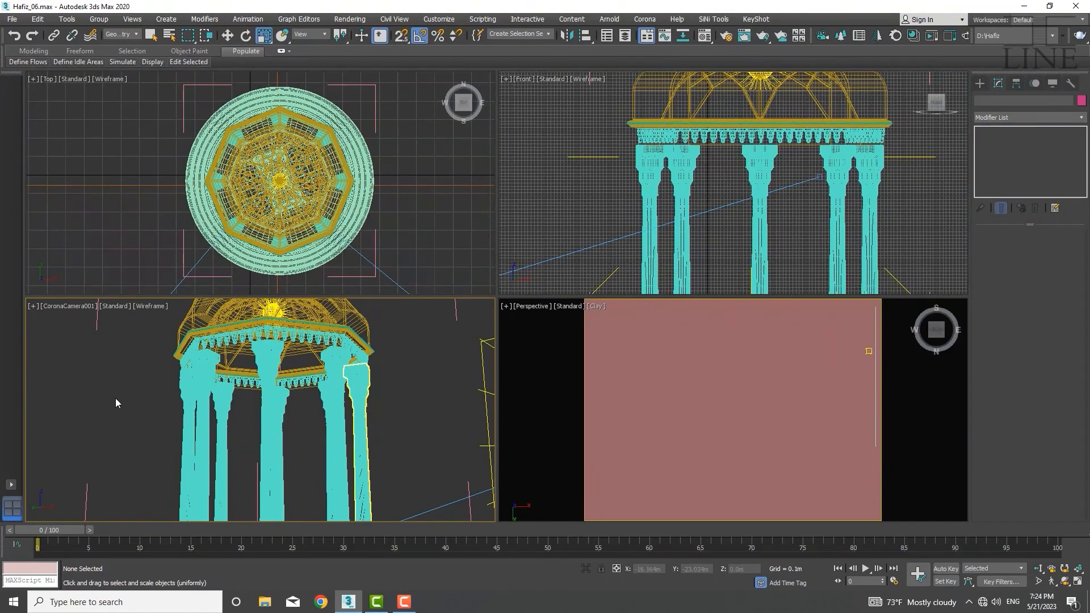
key(shift+f)
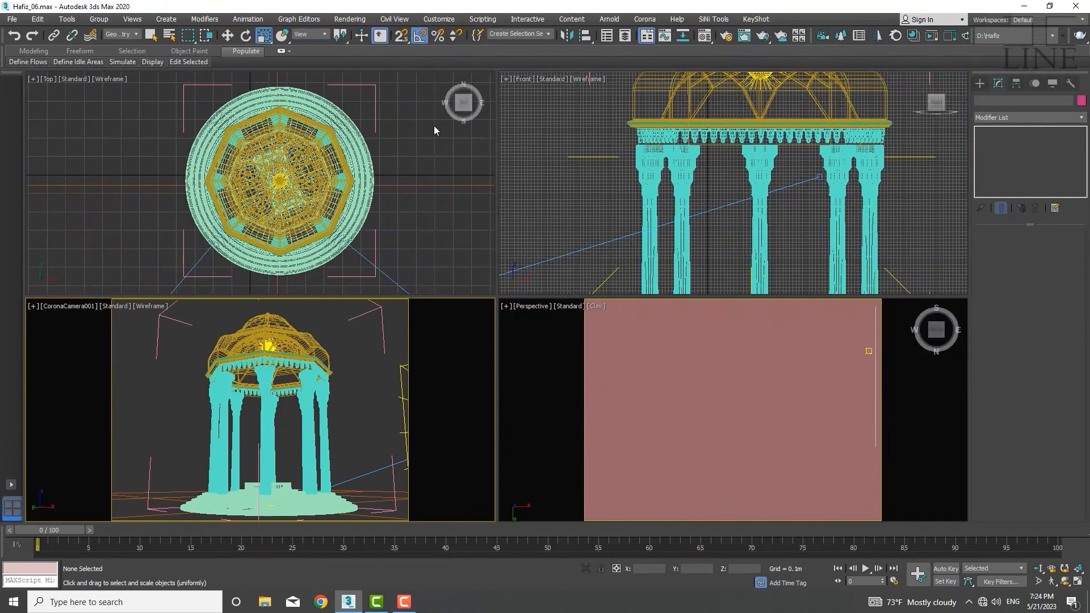
- Open the Render Setup for the Corona renderer at its common parameters
click(351, 19)
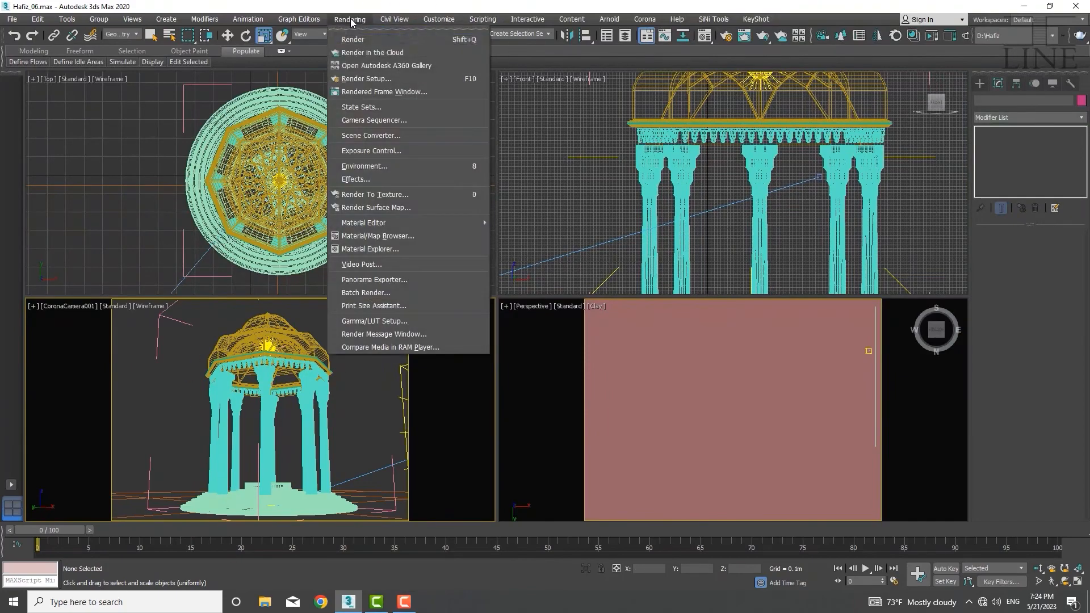
click(368, 80)
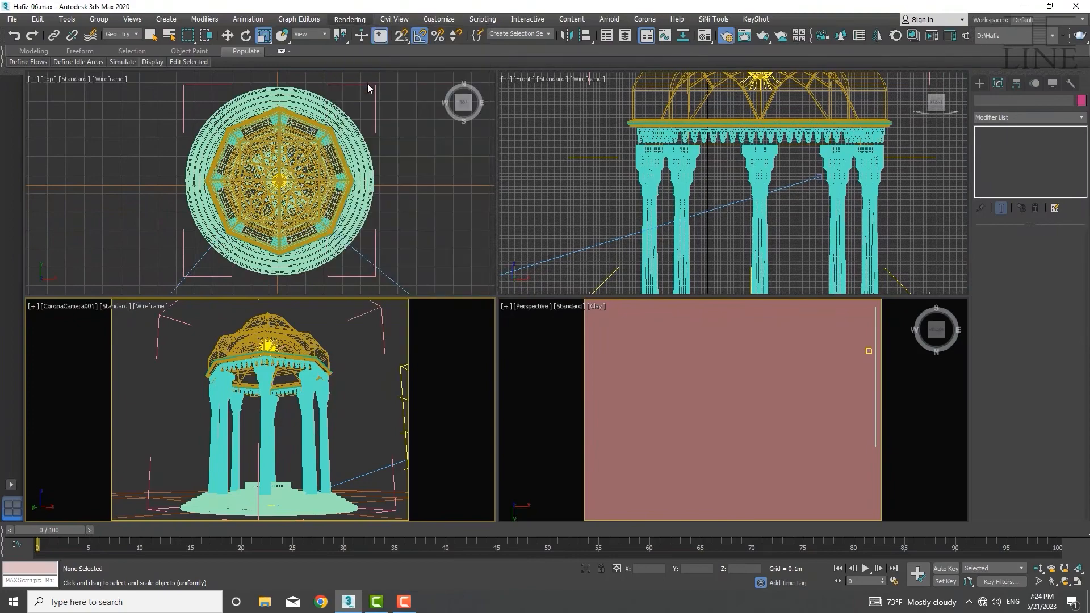
drag(439, 168, 464, 144)
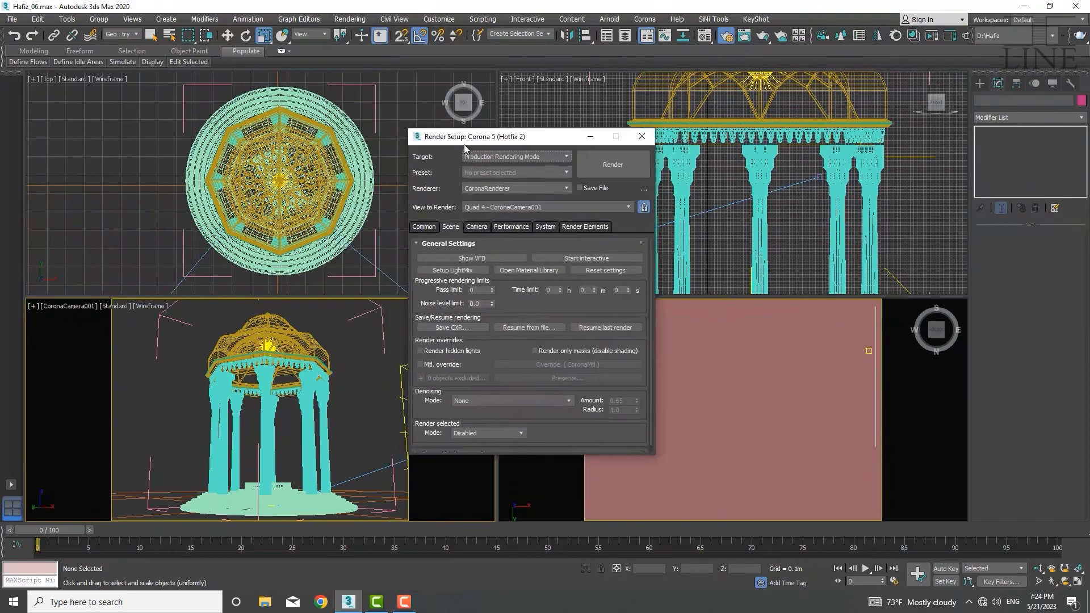
click(423, 225)
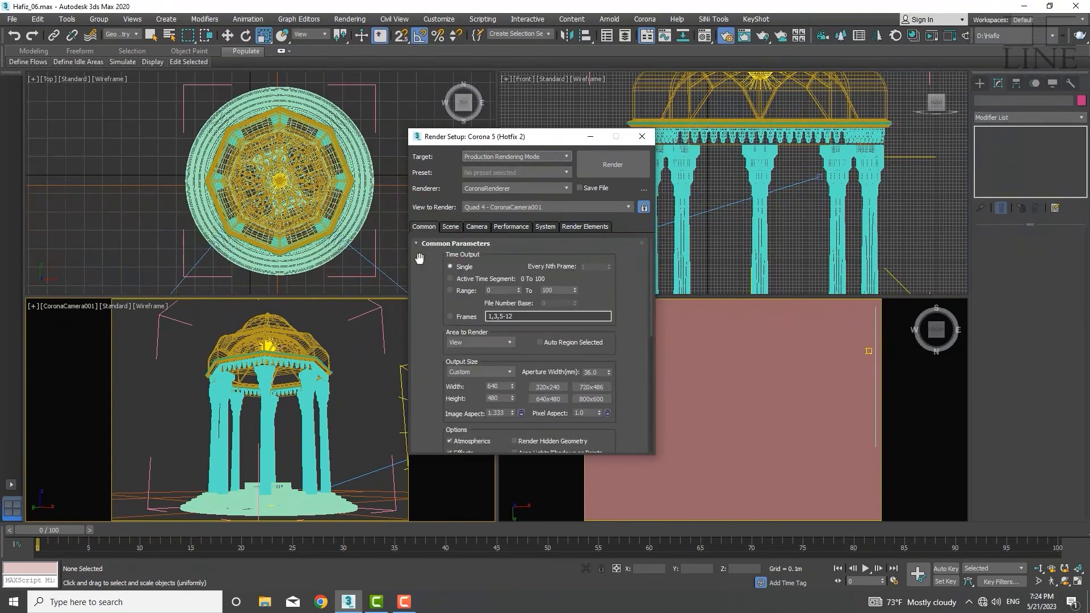
mouse_move(411, 329)
mouse_down()
mouse_move(414, 285)
mouse_move(414, 346)
mouse_up()
- Set the time output range's end frame to 50, try the Frames option, and choose Single frame output
click(458, 278)
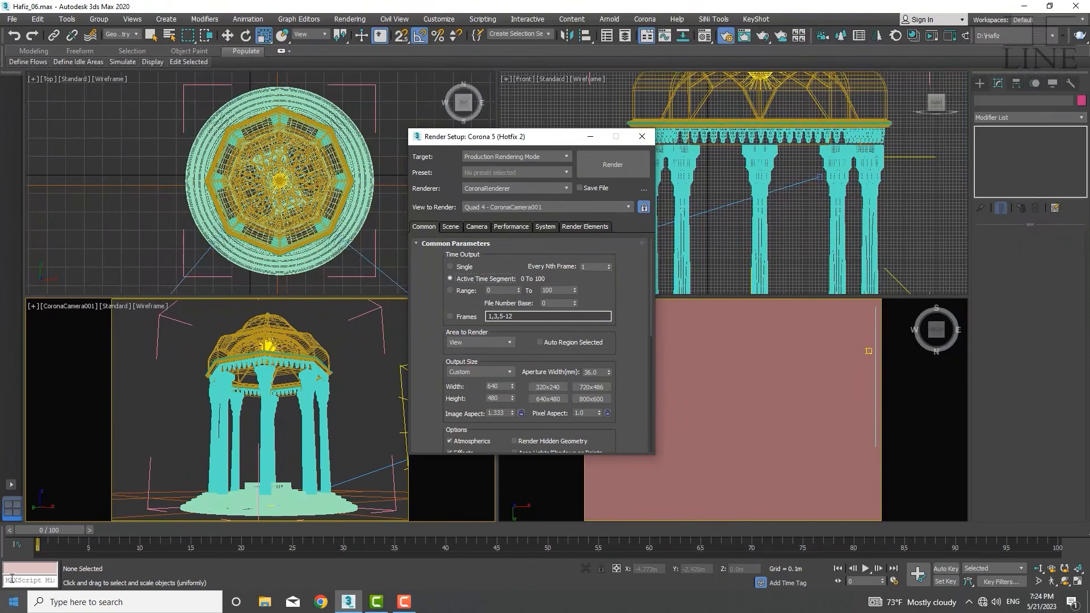
click(463, 290)
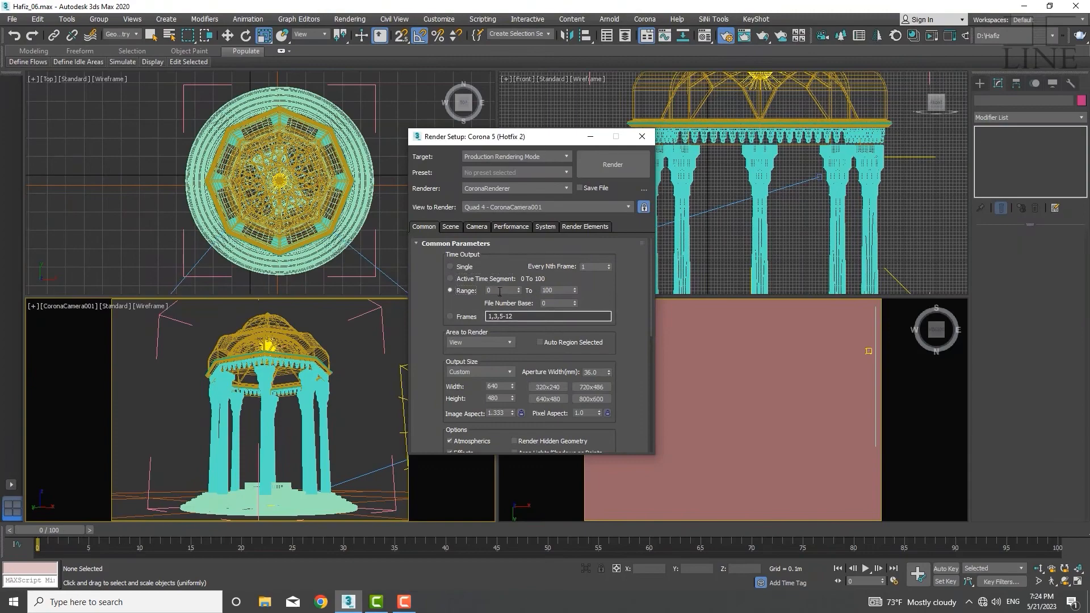
double_click(555, 290)
text(50)
click(450, 317)
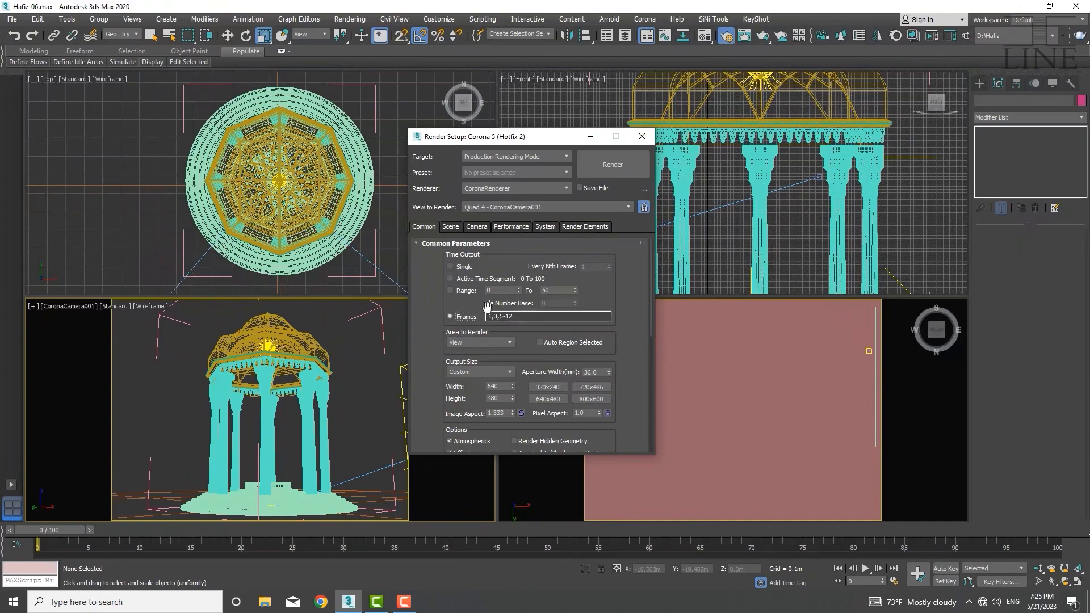
click(451, 268)
- Lock the image aspect ratio of the render output size at 1.333
drag(520, 355, 514, 276)
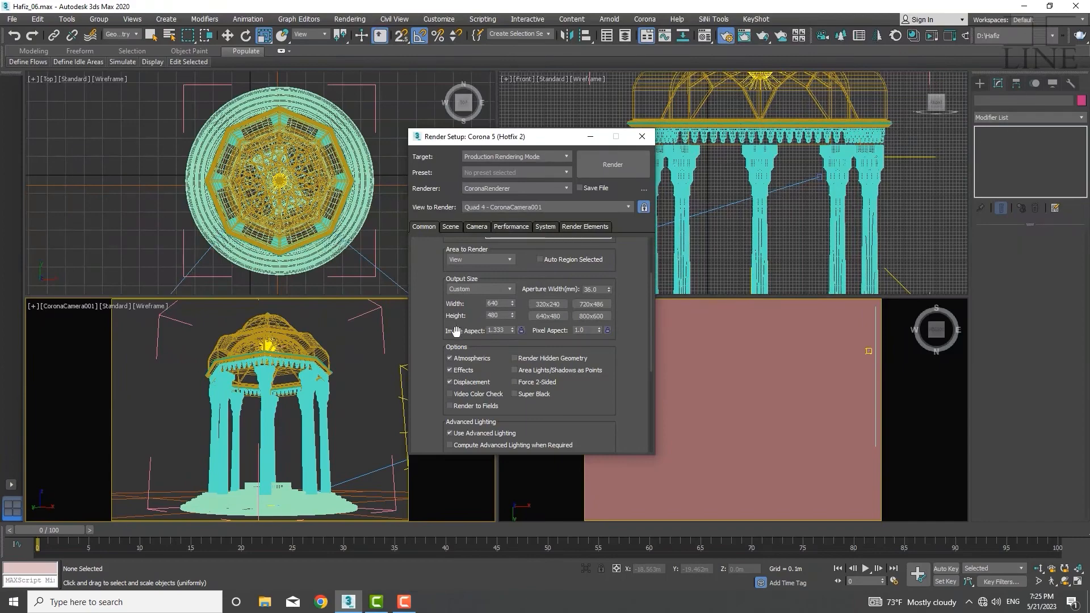
click(522, 331)
click(520, 331)
double_click(505, 330)
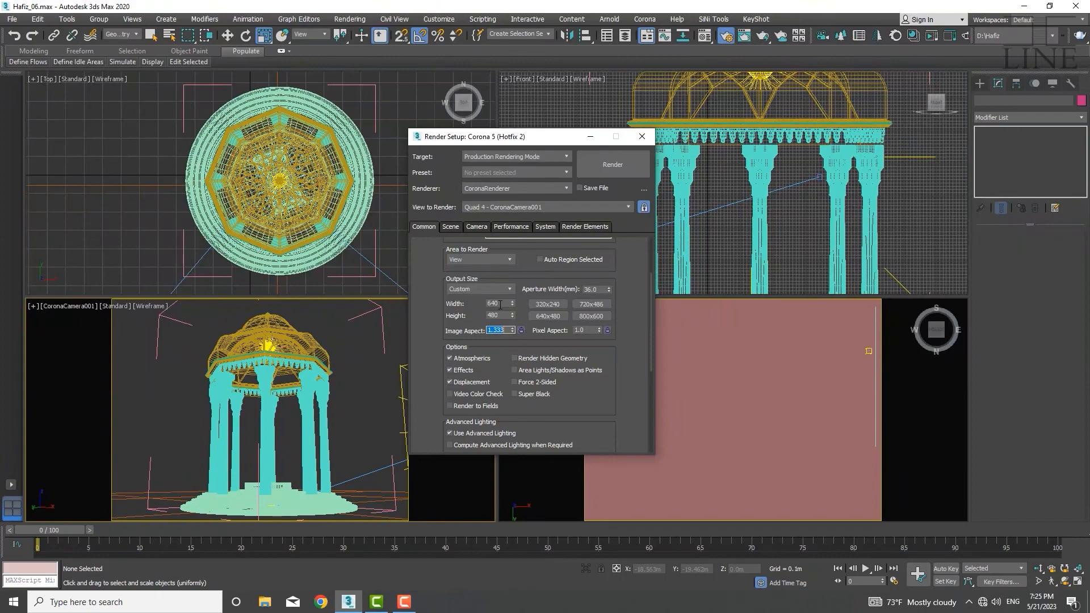
click(522, 331)
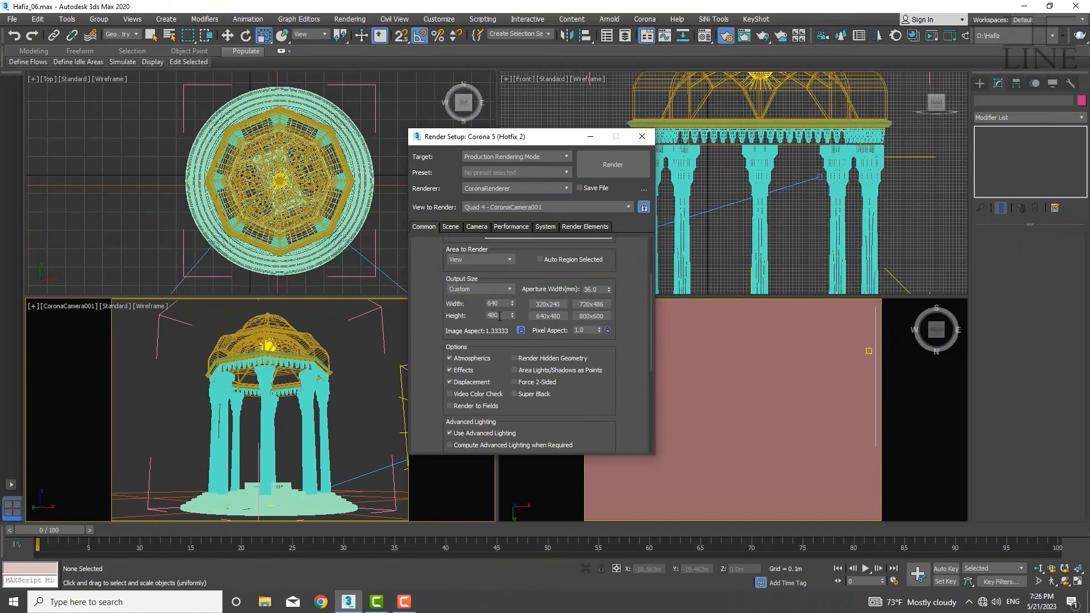
- Try an output height of 1080 with the aspect locked, and set the height to 2160
double_click(500, 316)
text(72)
text(1)
text(080)
key(Return)
text(21)
key(Return)
mouse_move(478, 312)
mouse_down()
mouse_move(476, 281)
mouse_move(476, 323)
mouse_move(472, 310)
mouse_up()
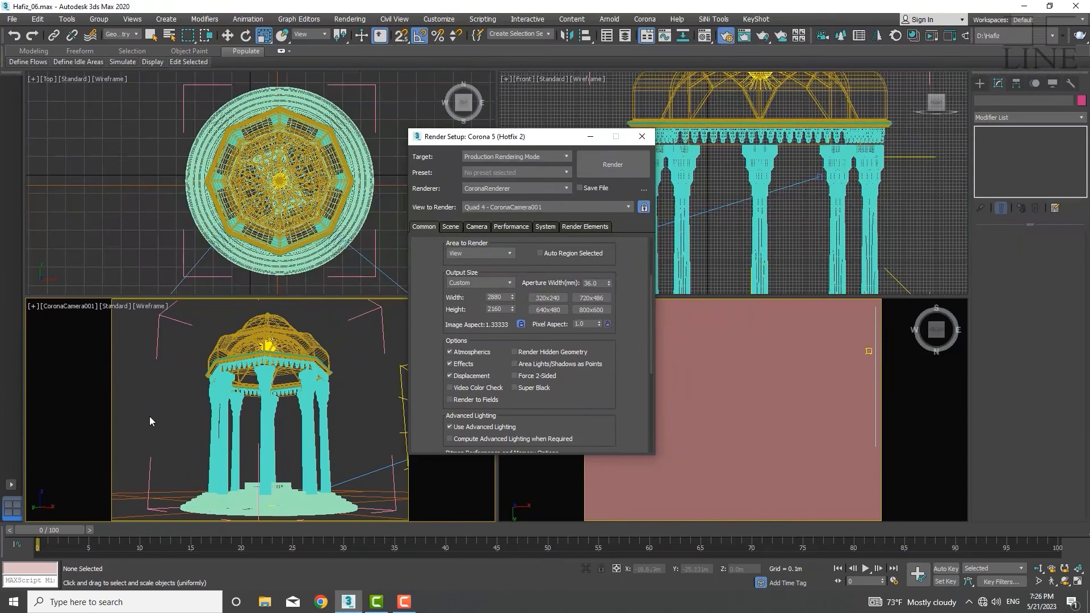
- Unlock the image aspect of the output size and set it to 2
drag(489, 137, 522, 142)
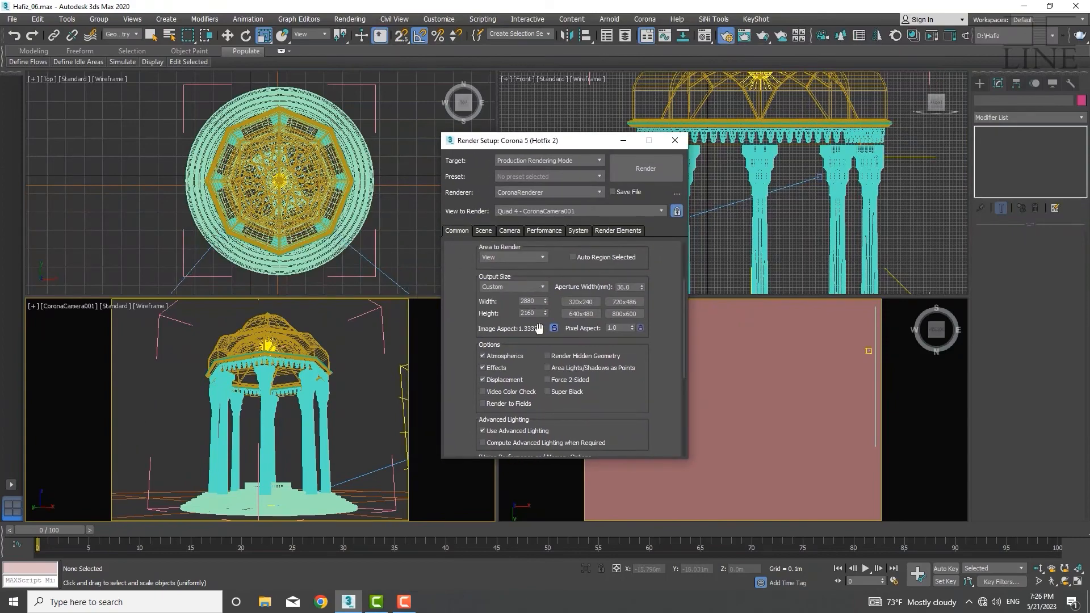
click(553, 328)
double_click(538, 330)
text(2)
key(Return)
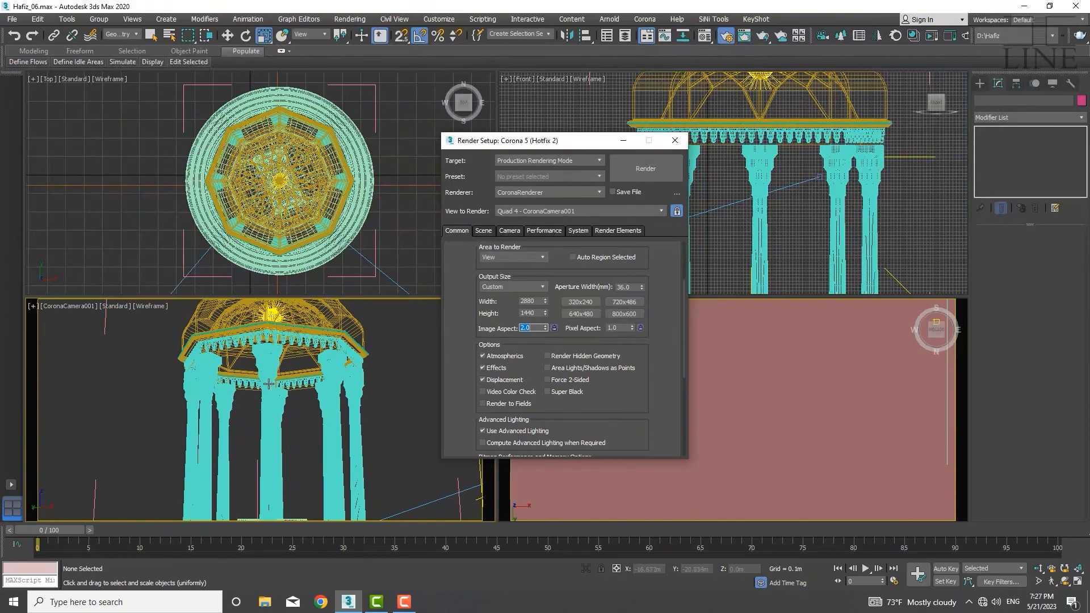
- Set the image aspect back to 1.333, lock it, and set the output height to 2160
drag(550, 142, 665, 144)
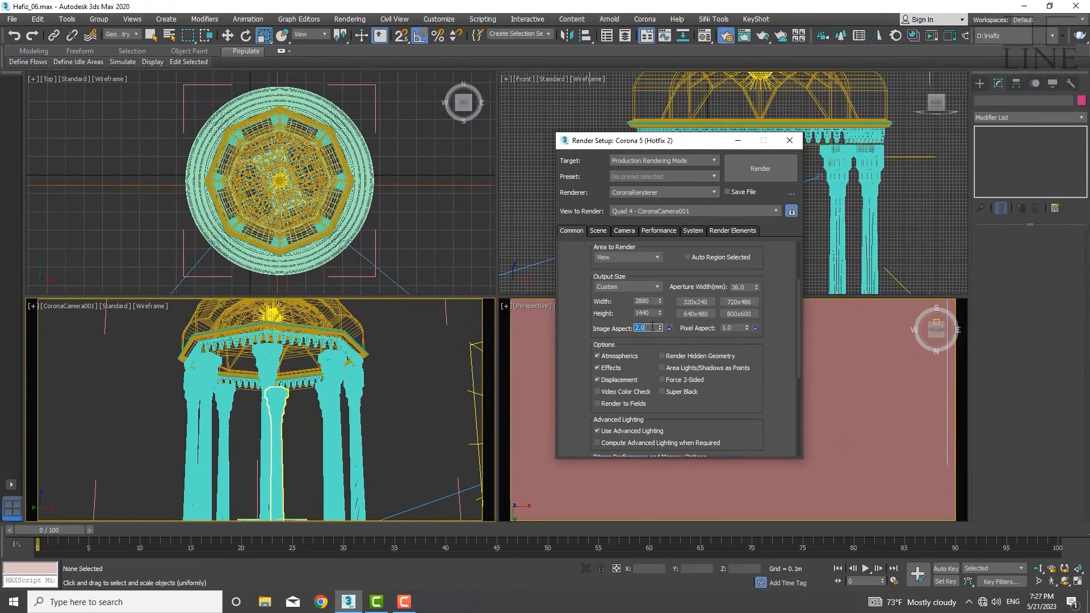
text(1.333)
key(Return)
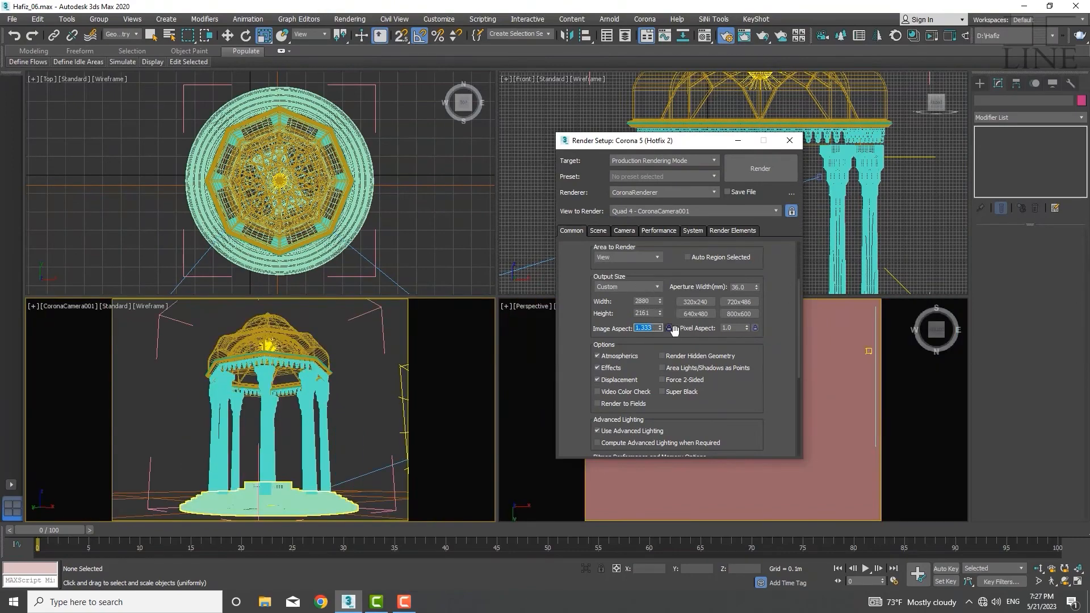
double_click(654, 313)
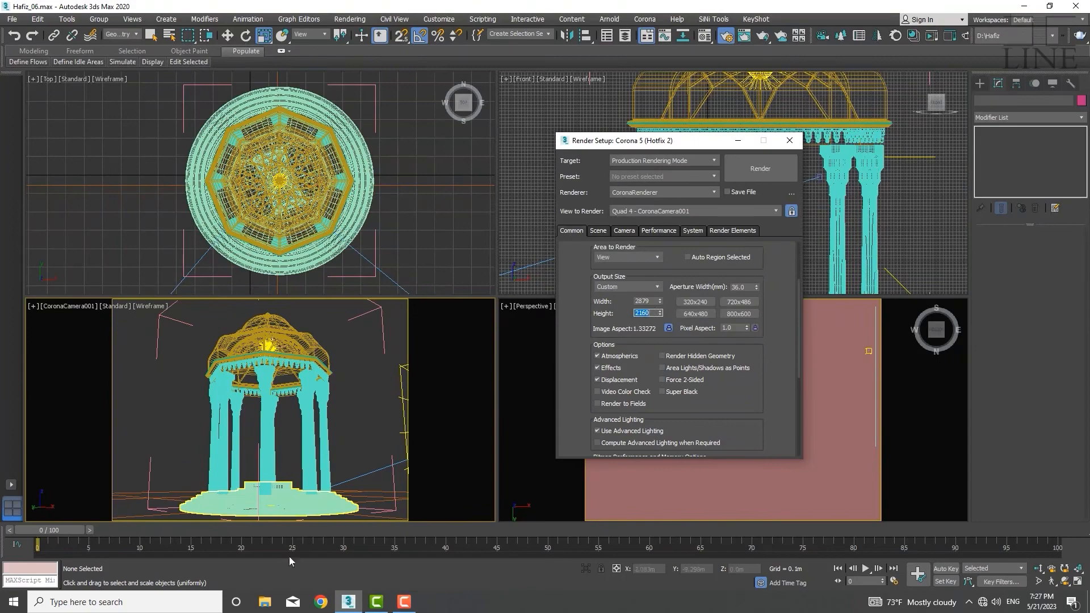
drag(680, 142, 654, 151)
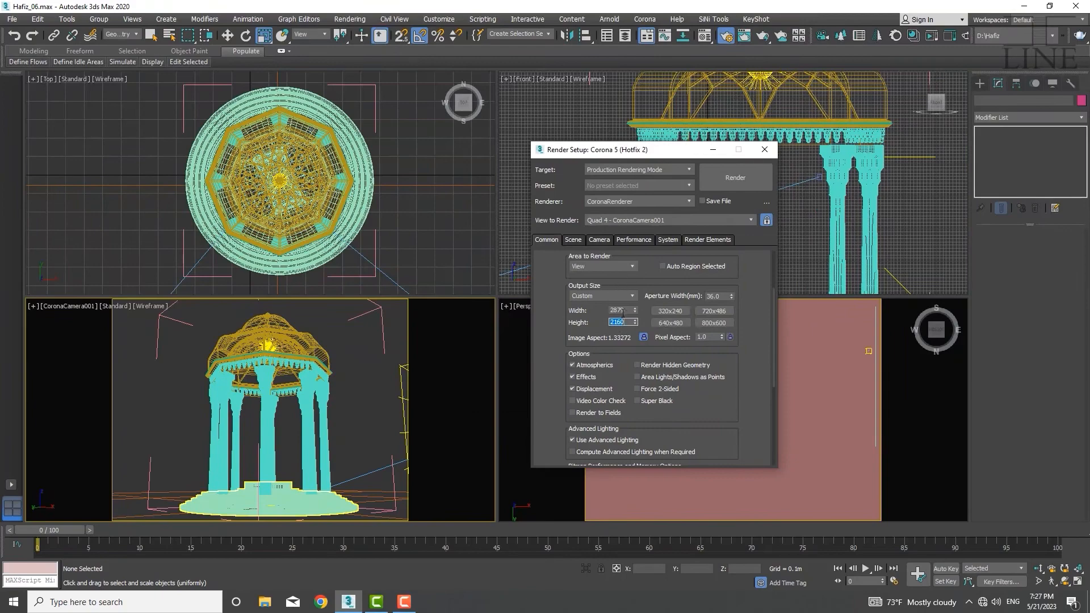
click(645, 337)
- Review the remaining common render options, the render output section and the assigned renderers
drag(596, 348, 601, 279)
click(600, 297)
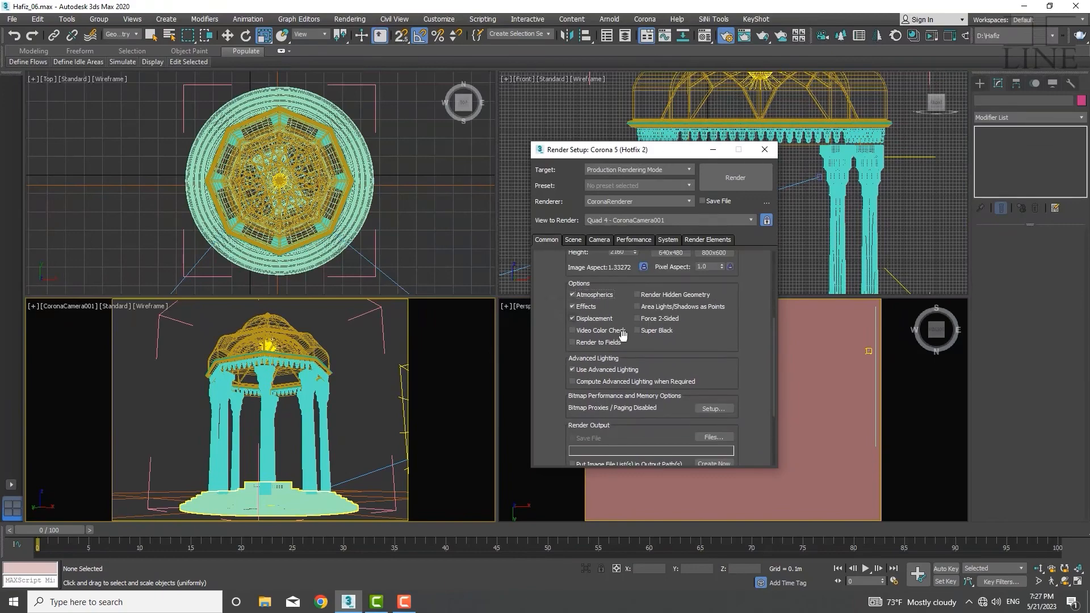
scroll(657, 372, down, 3)
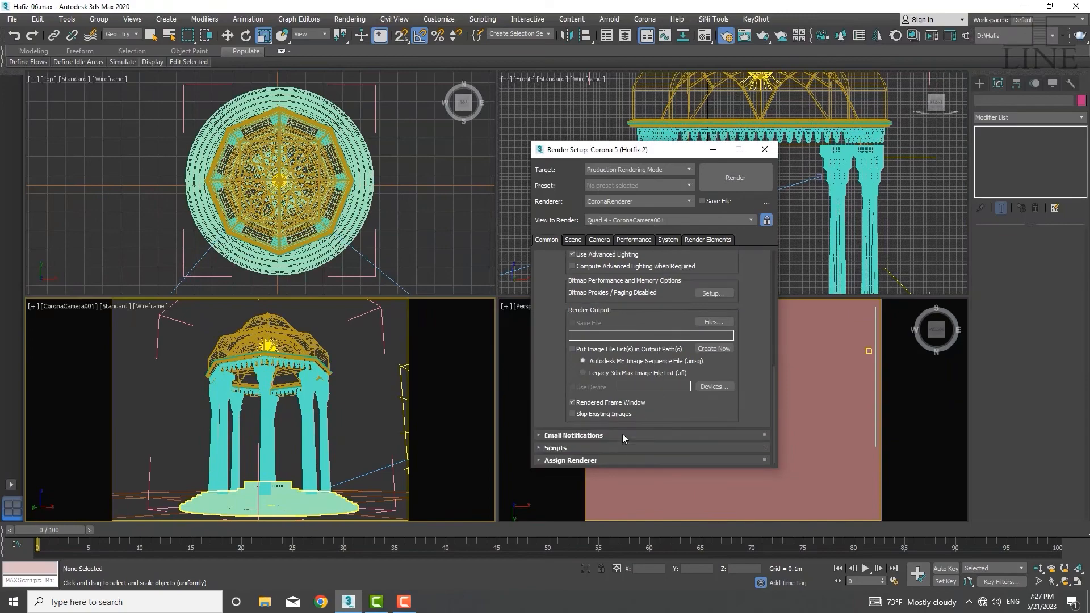
click(544, 459)
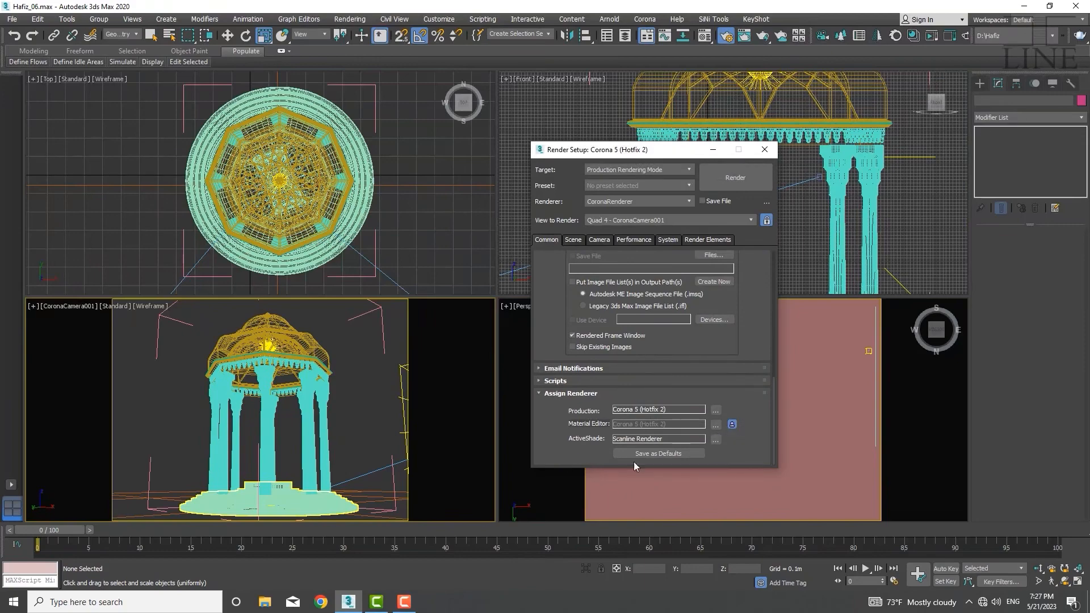
click(539, 393)
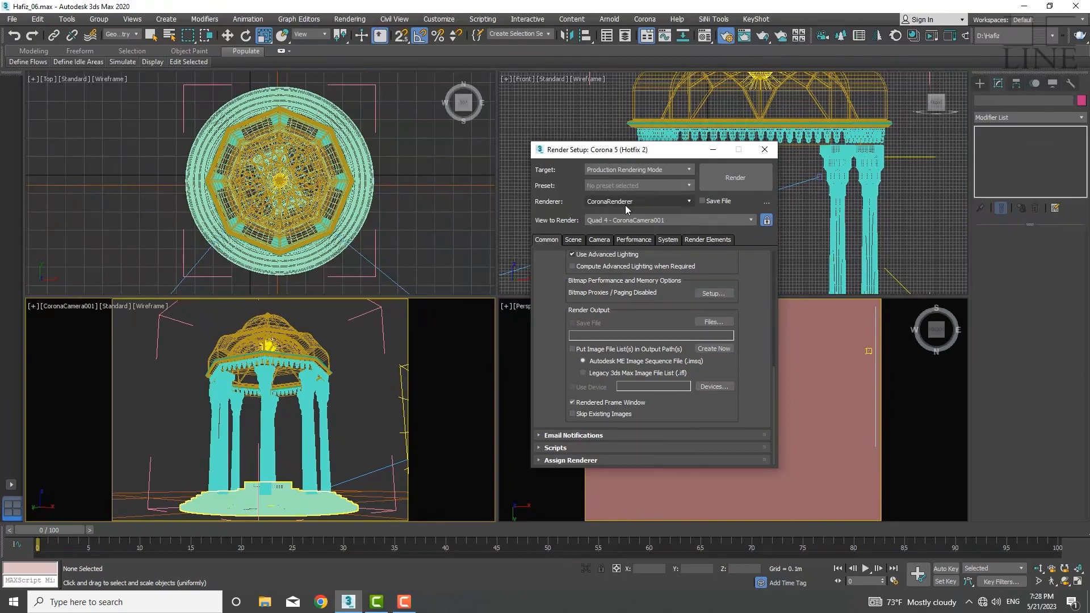
scroll(550, 312, up, 2)
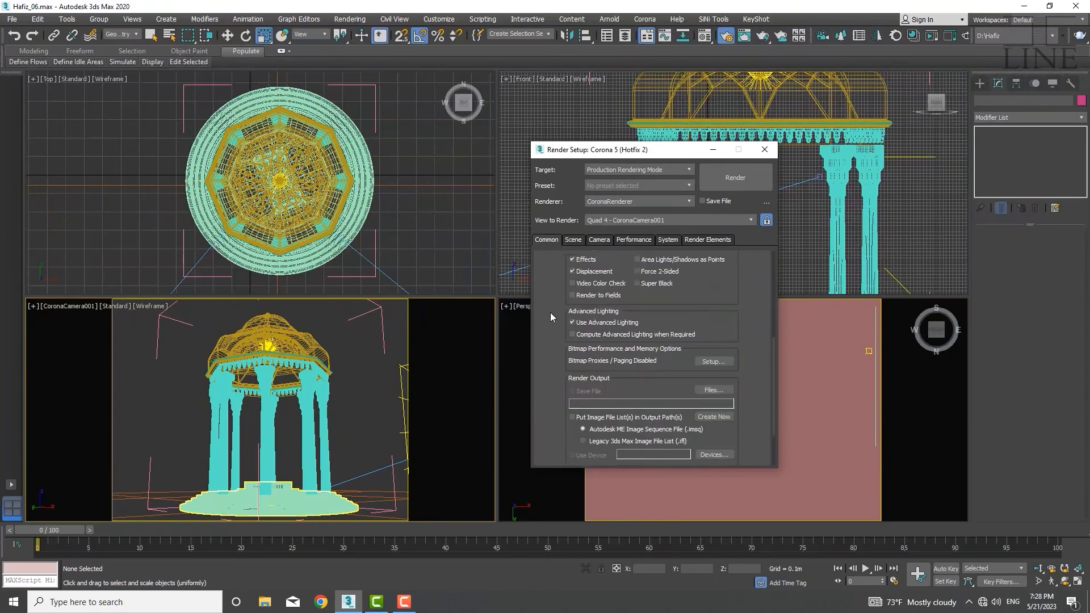
scroll(550, 312, up, 6)
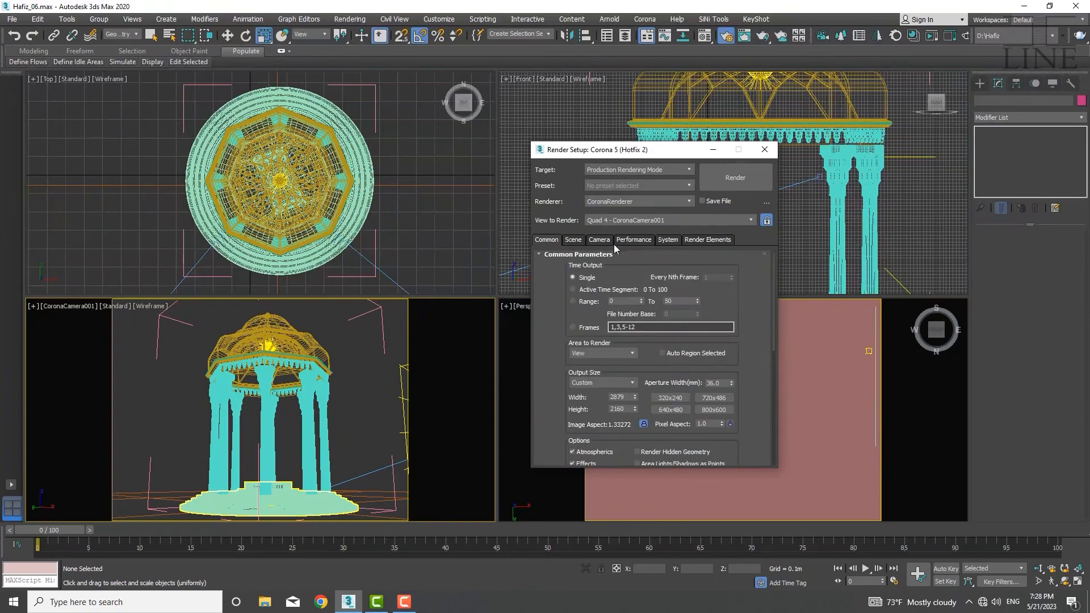
- Start Corona interactive rendering of the camera view and close the Render Setup
click(574, 240)
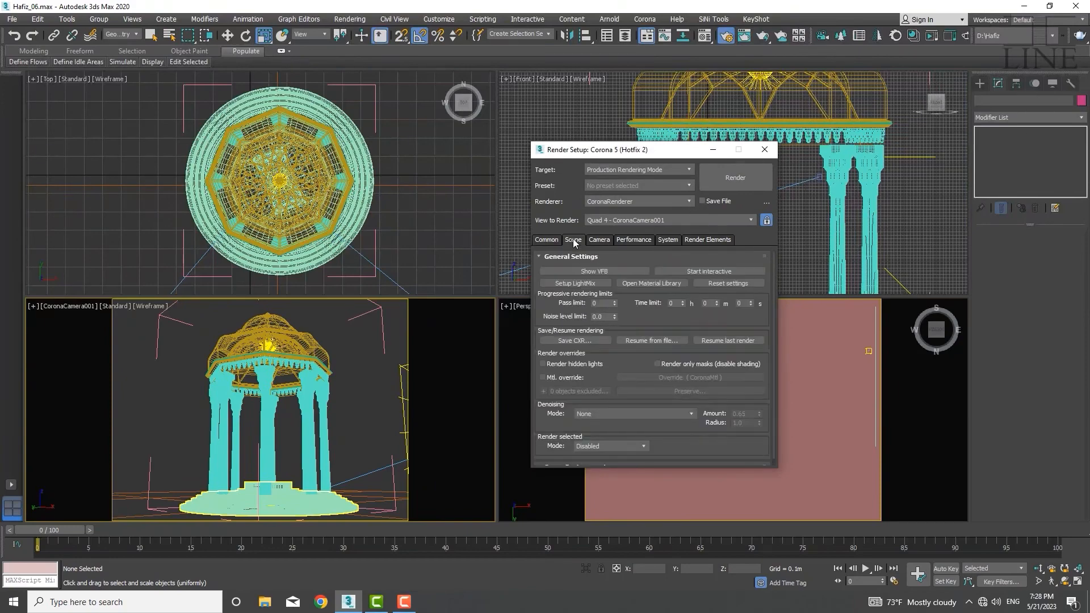
click(707, 270)
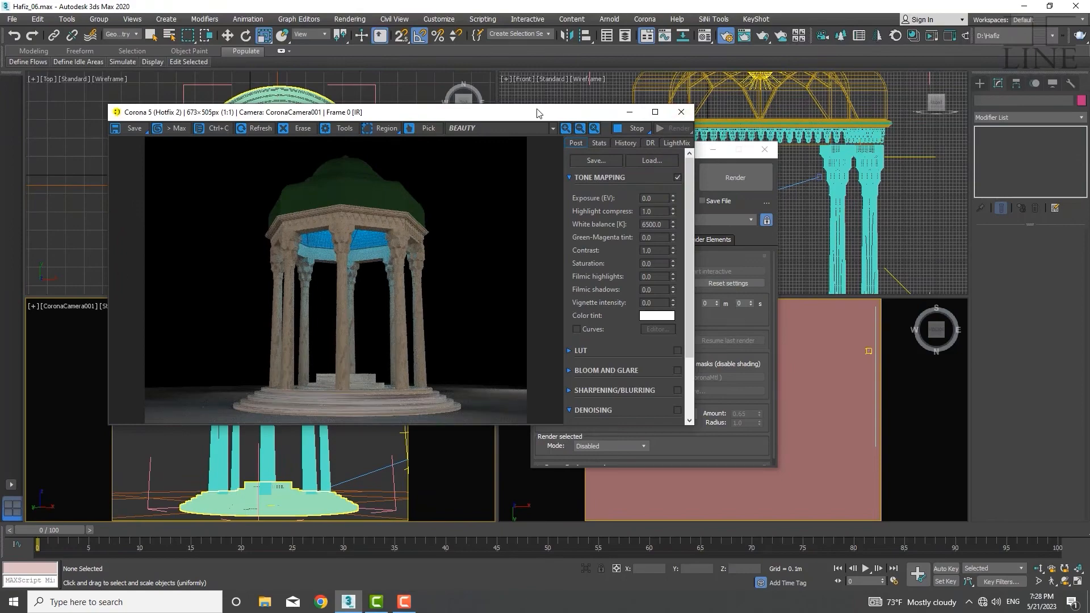
drag(537, 113, 425, 116)
click(765, 149)
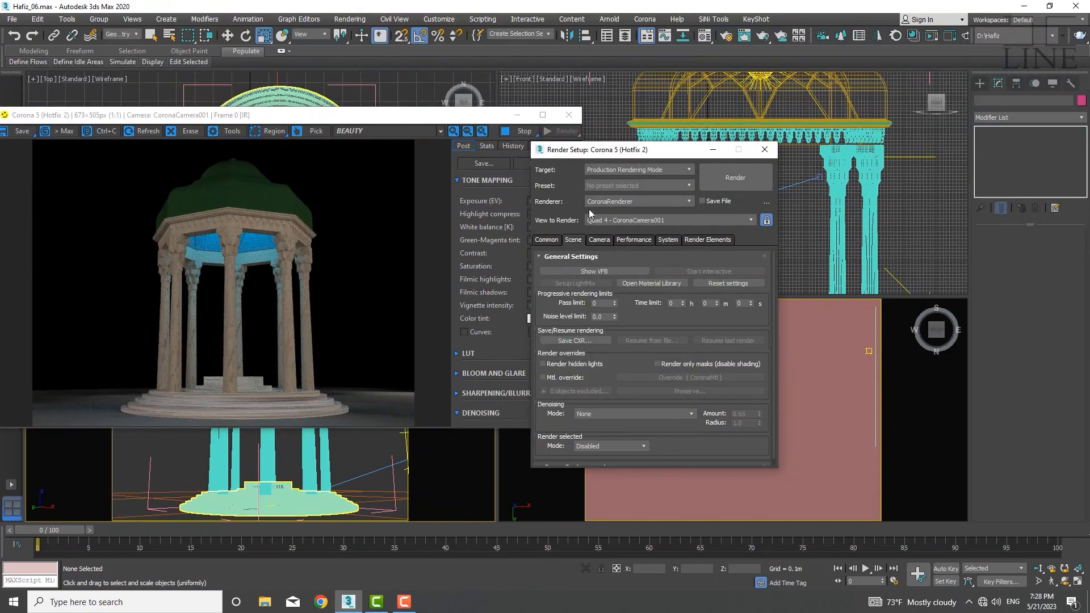
- Enable the sunset_in_the_chalk_quarry_16k.hdr environment map for the scene background and close the environment settings
click(632, 209)
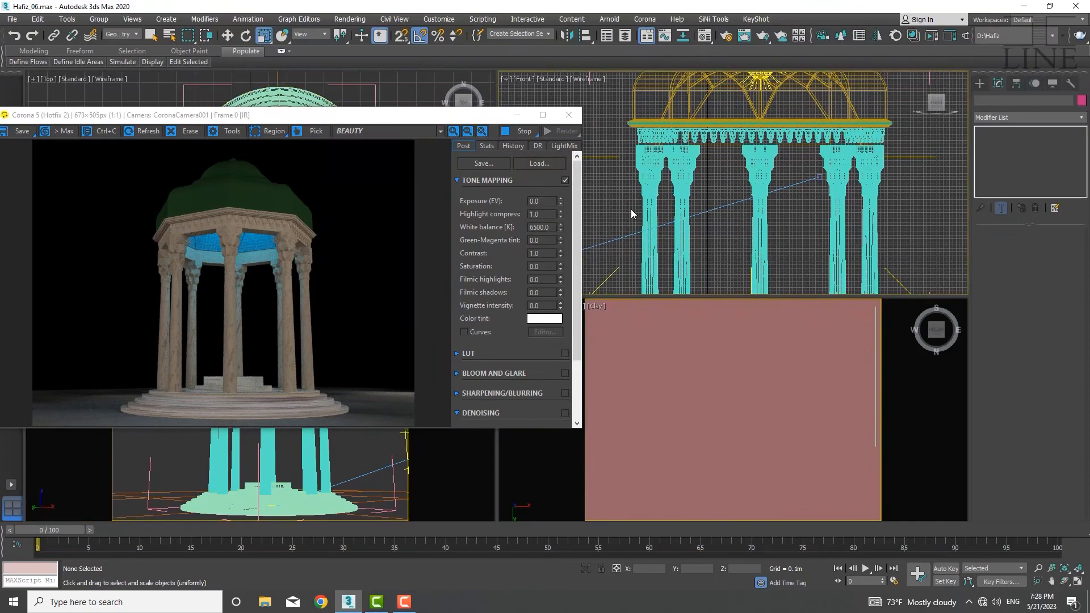
key(8)
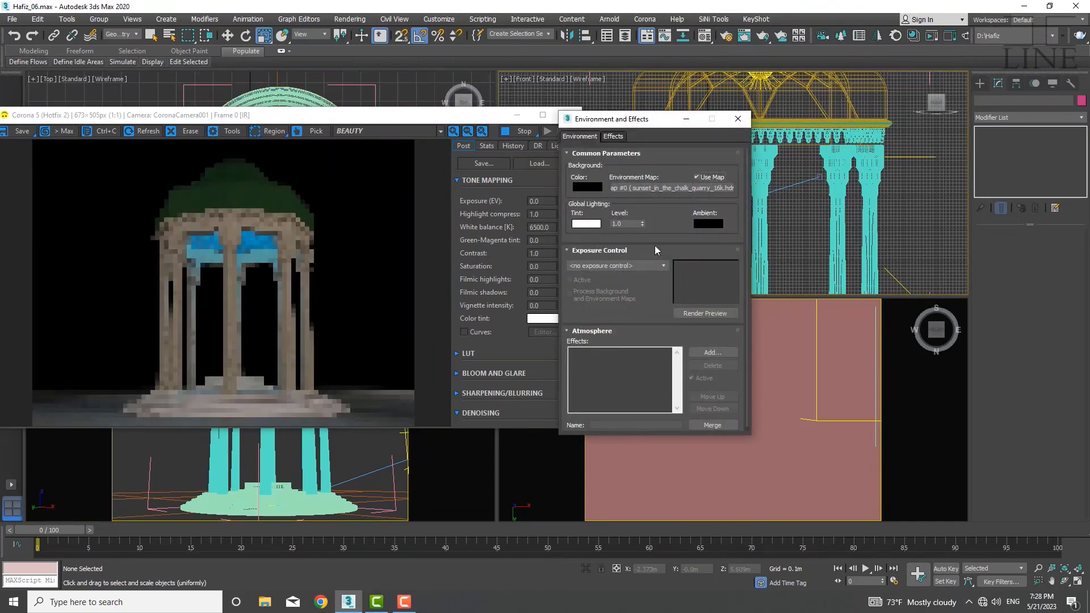
drag(642, 120, 741, 135)
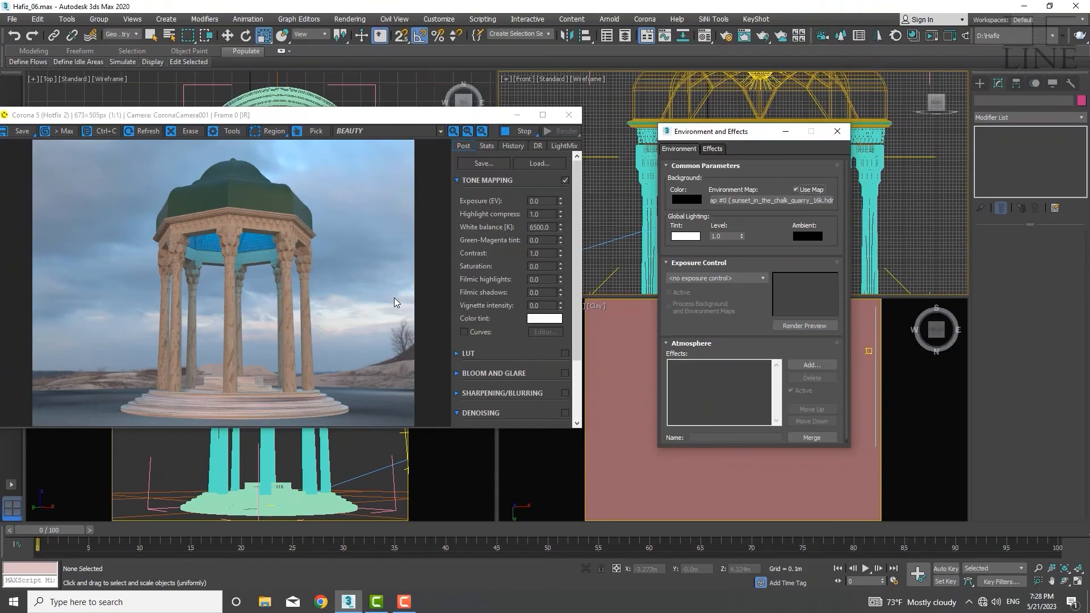
click(836, 131)
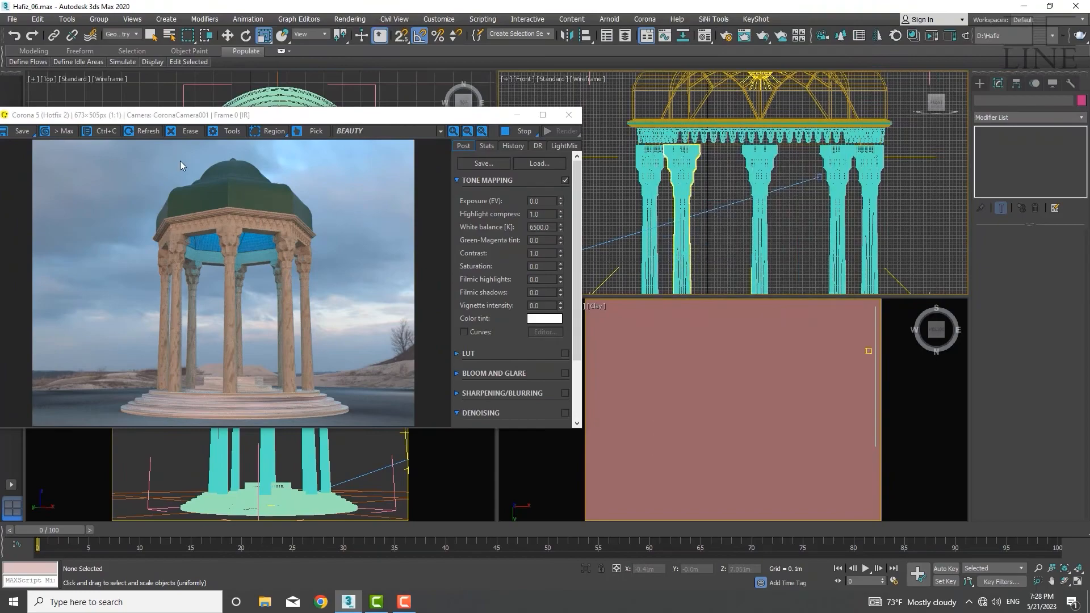
- Select the ground plane in the top view and add a UVW Map modifier to it
drag(213, 116, 518, 176)
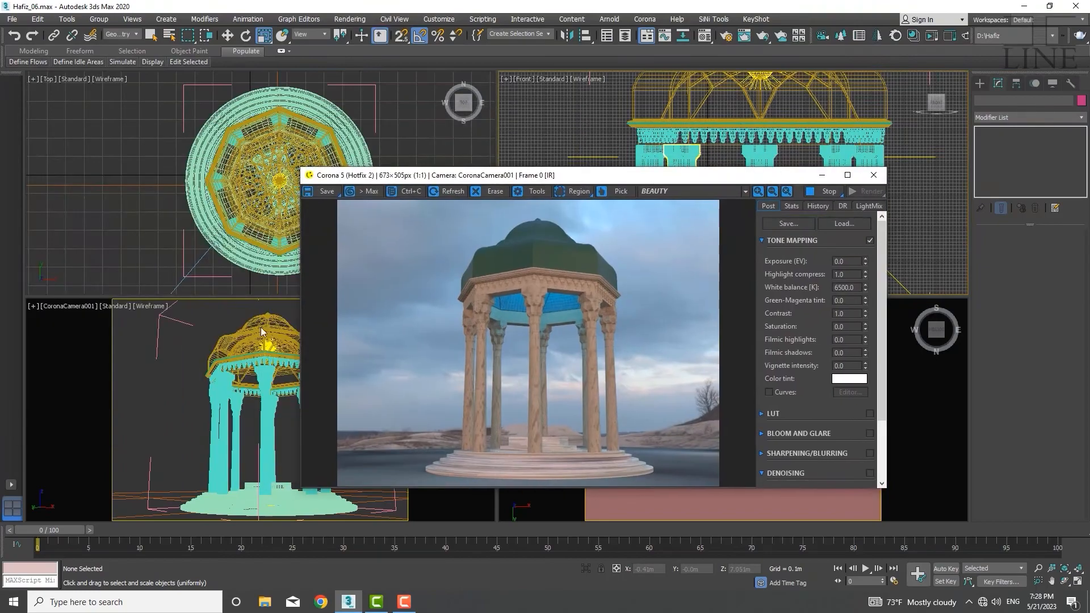
scroll(157, 206, down, 5)
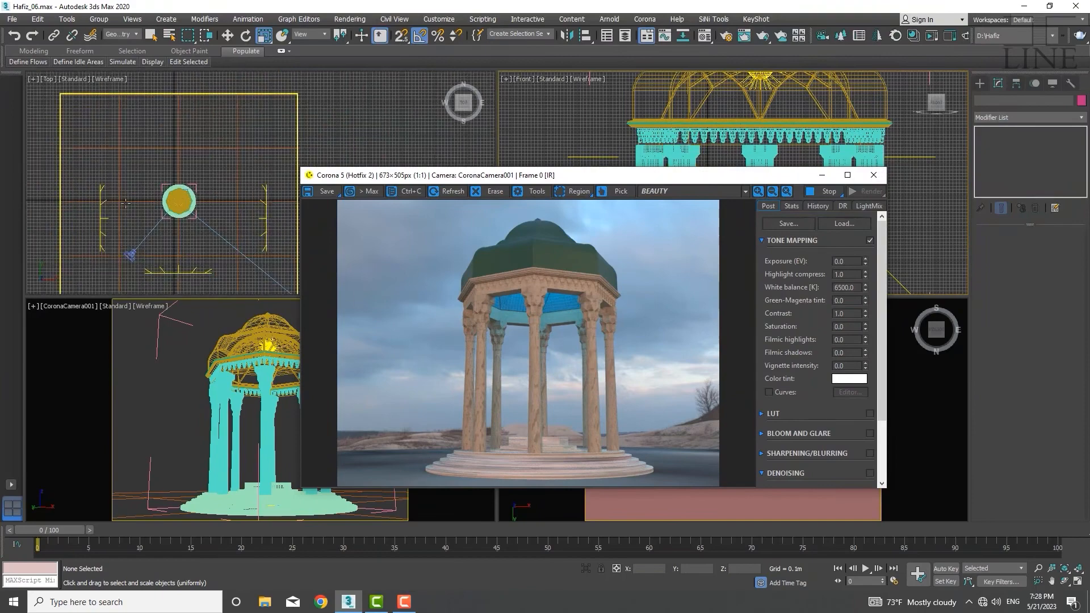
click(149, 201)
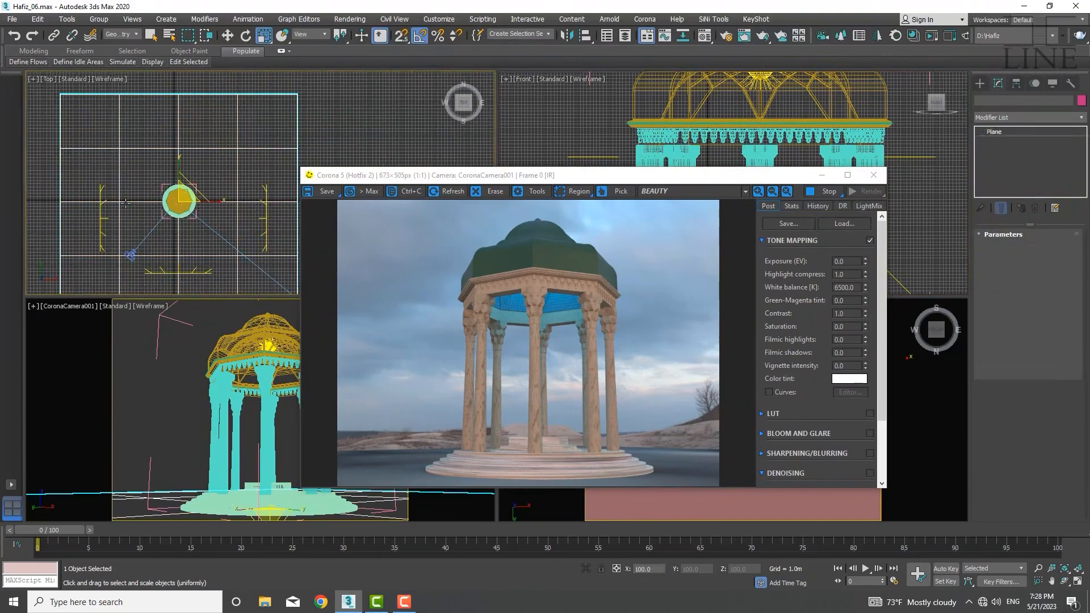
click(1081, 118)
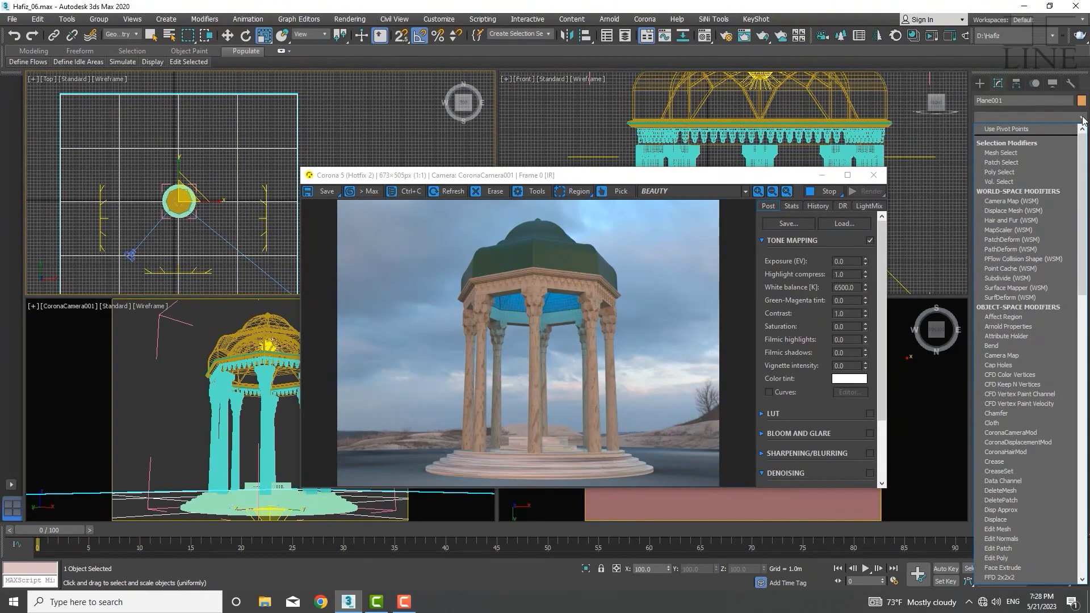
scroll(1083, 121, down, 20)
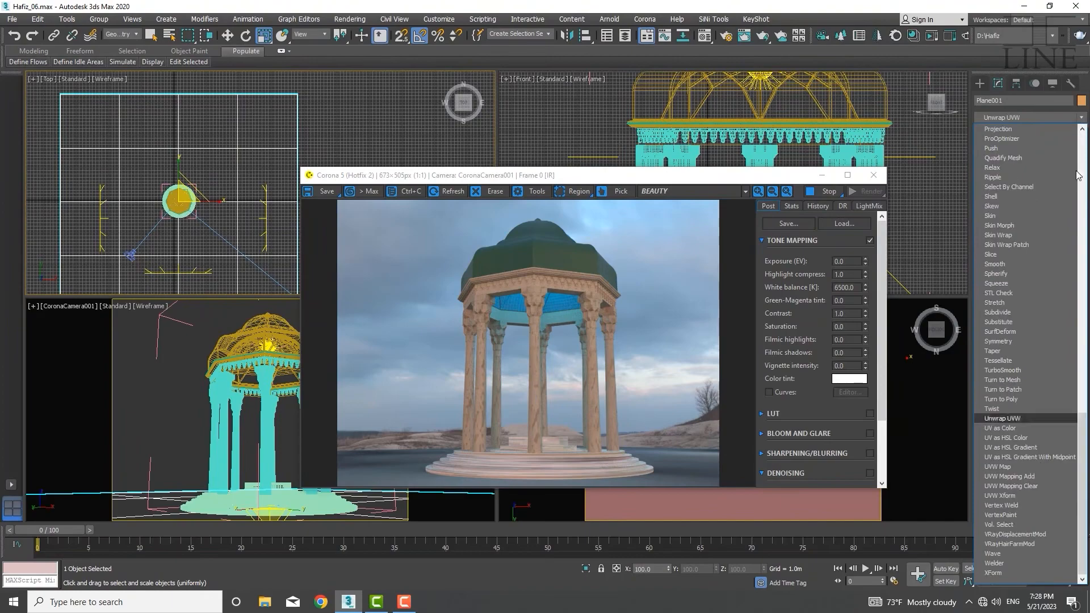
click(997, 466)
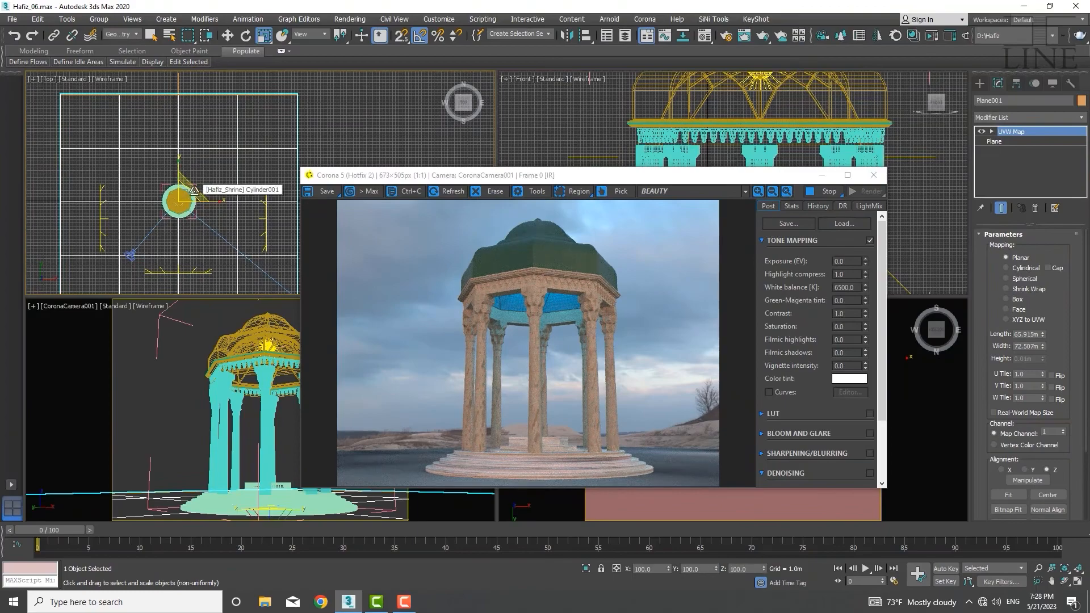
- Scale down the ground plane's UVW mapping gizmo in the top view to make the water texture finer
drag(194, 190, 153, 339)
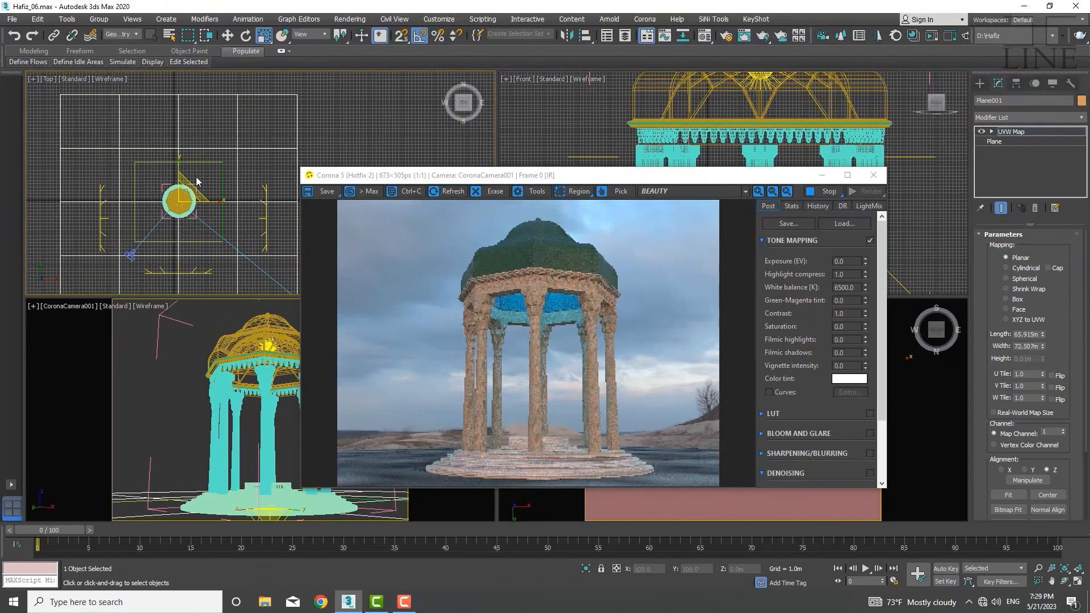
drag(188, 192, 142, 343)
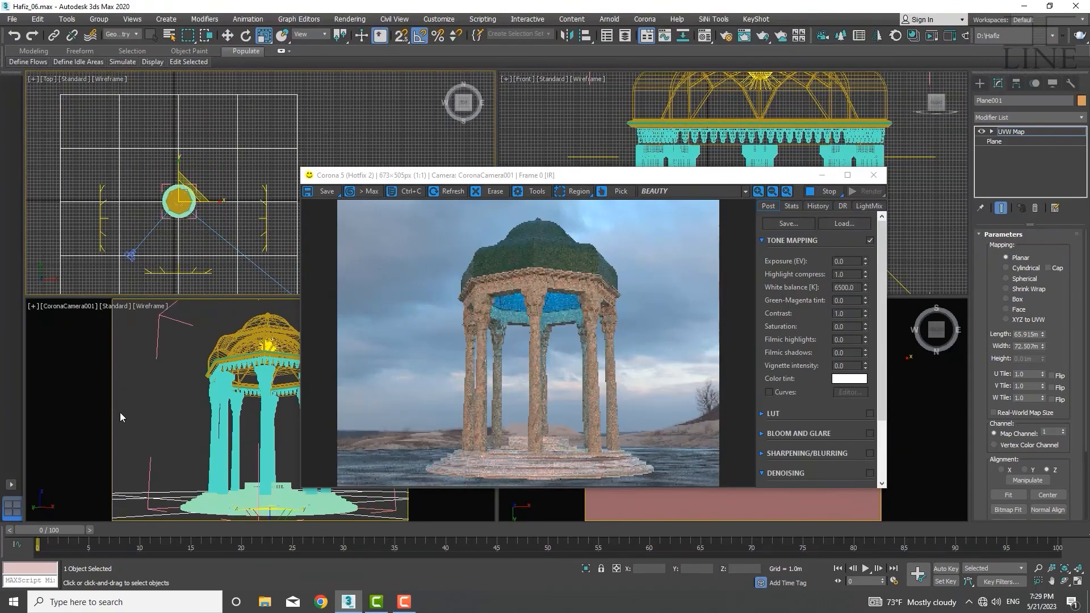
drag(192, 190, 173, 255)
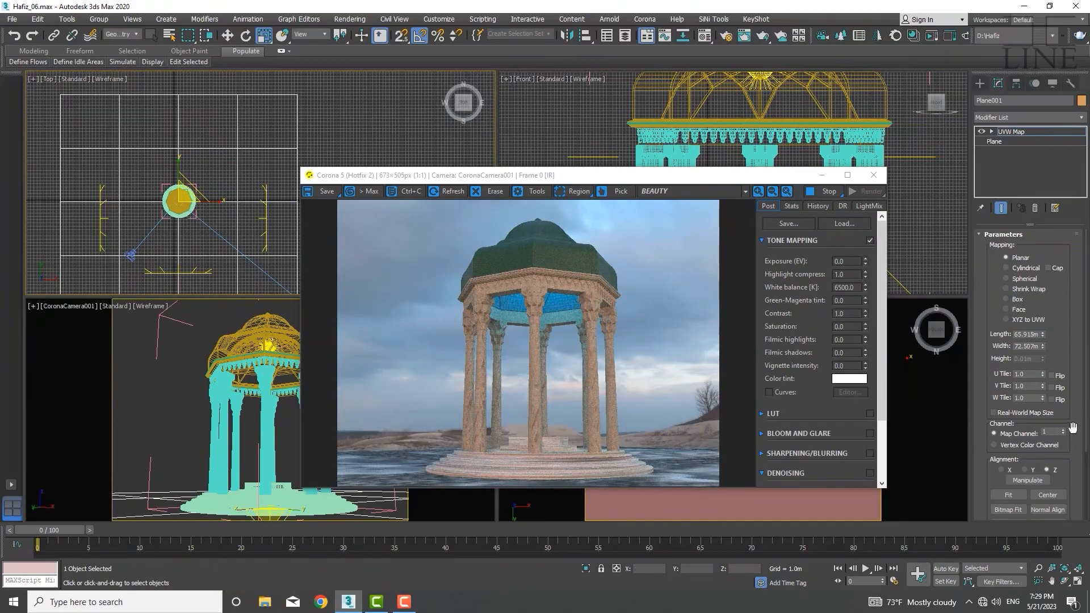
- Set the U, V and W tiling of the plane's UVW mapping to 10
double_click(1032, 374)
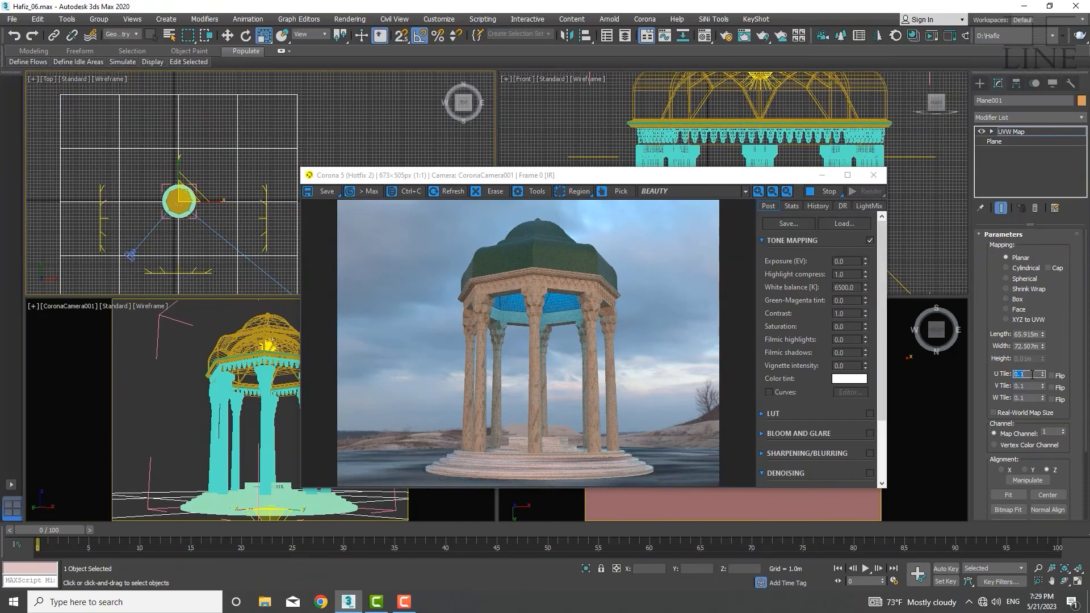
text(10)
key(Return)
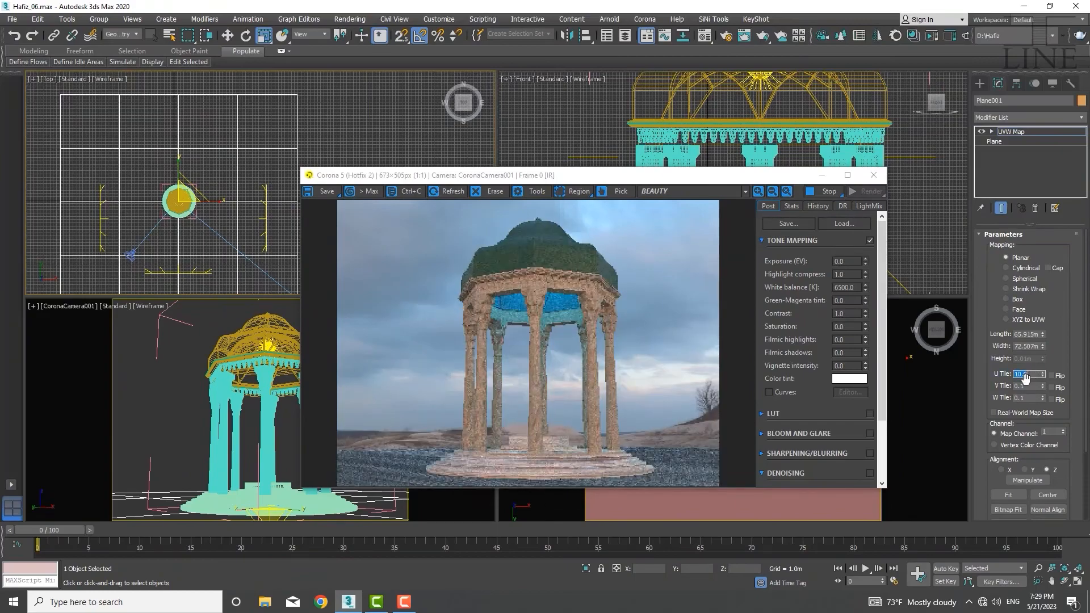
double_click(1028, 386)
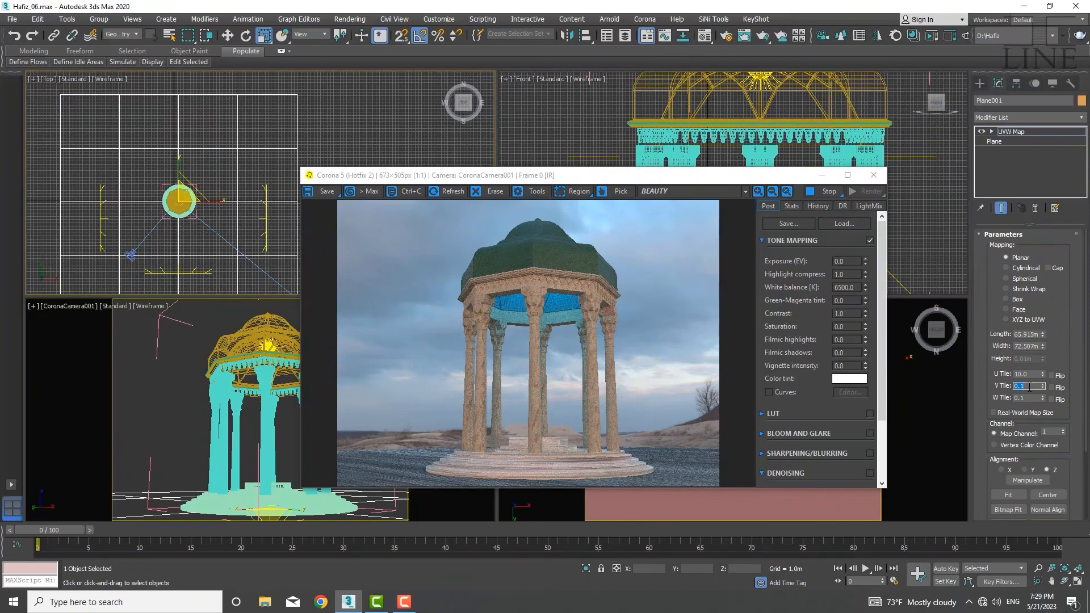
text(10)
key(Return)
double_click(1026, 397)
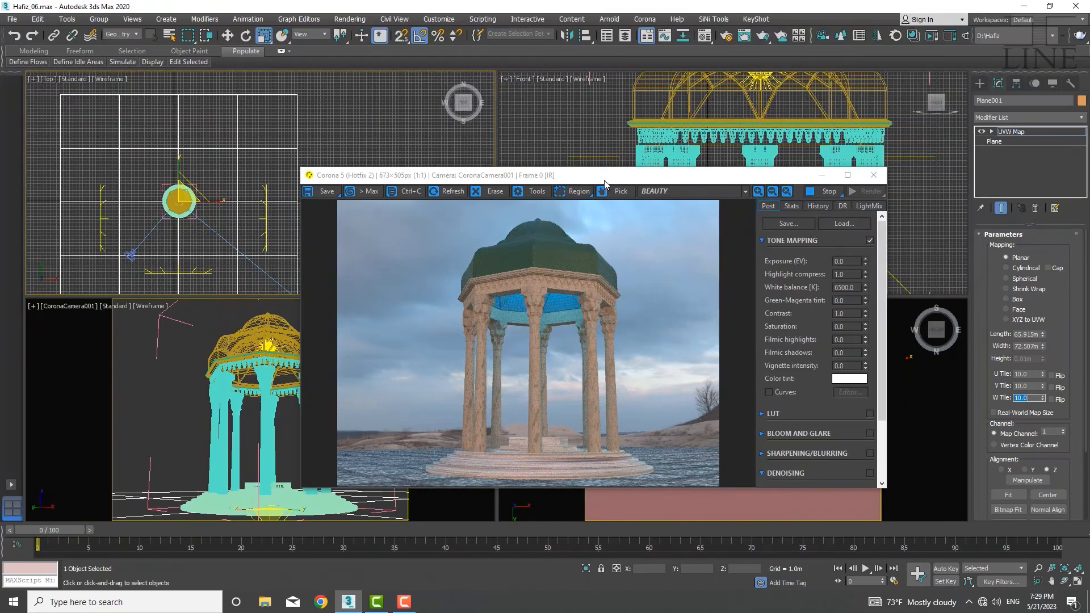
- Set the V offset of the HDR environment map to -0.01 in the Material Editor and close the editor
drag(605, 181, 619, 180)
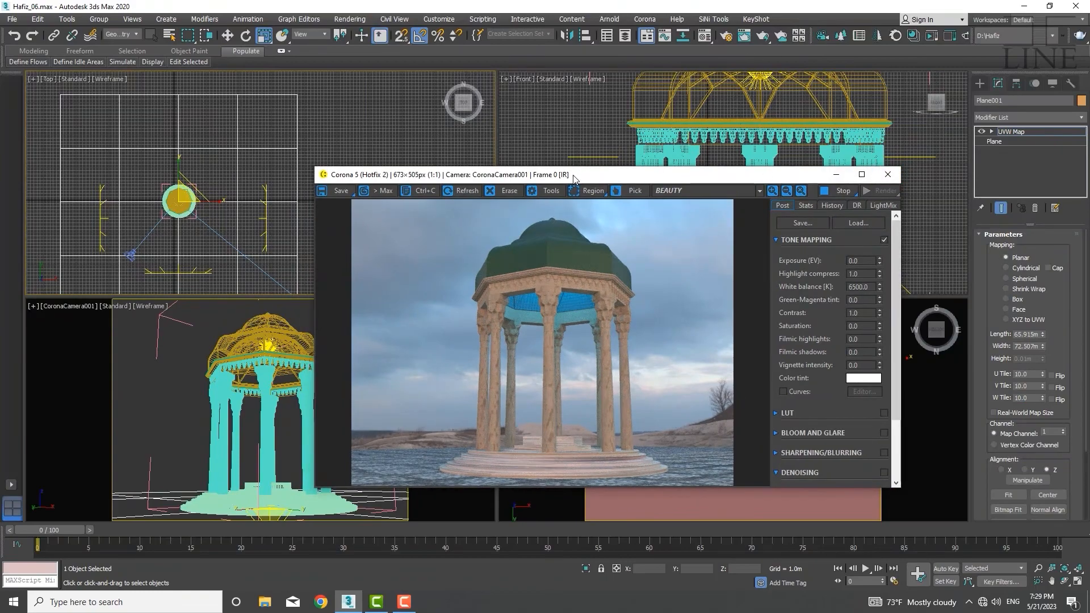
drag(574, 179, 726, 172)
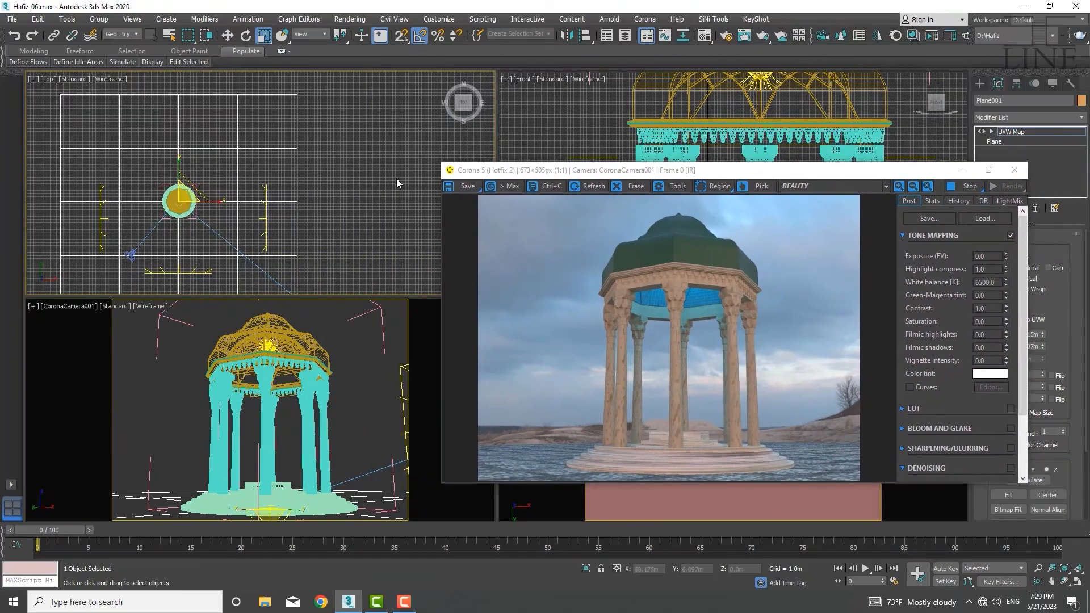
key(m)
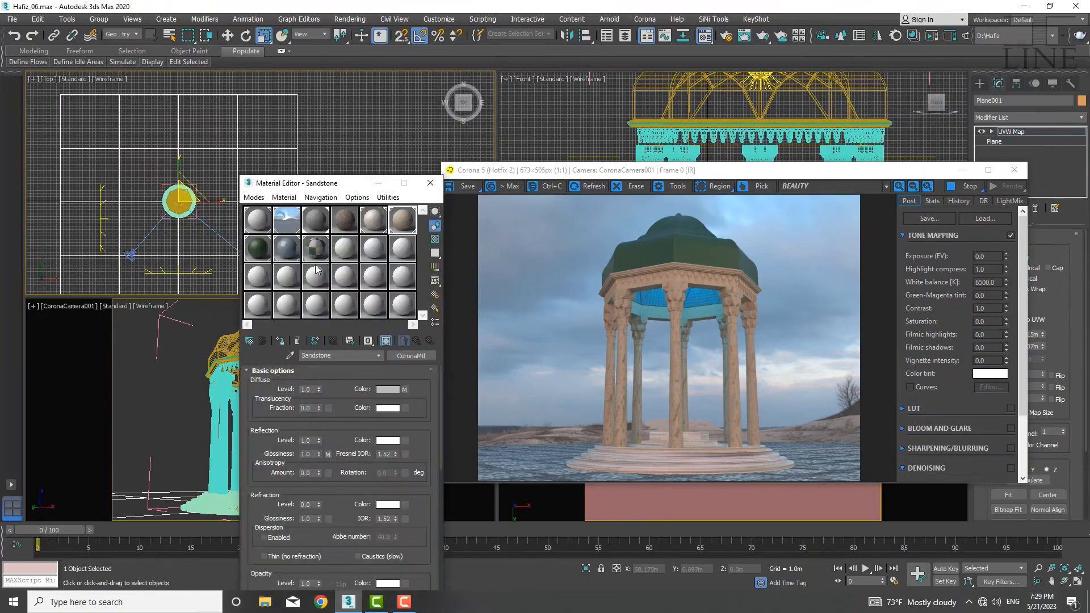
click(286, 218)
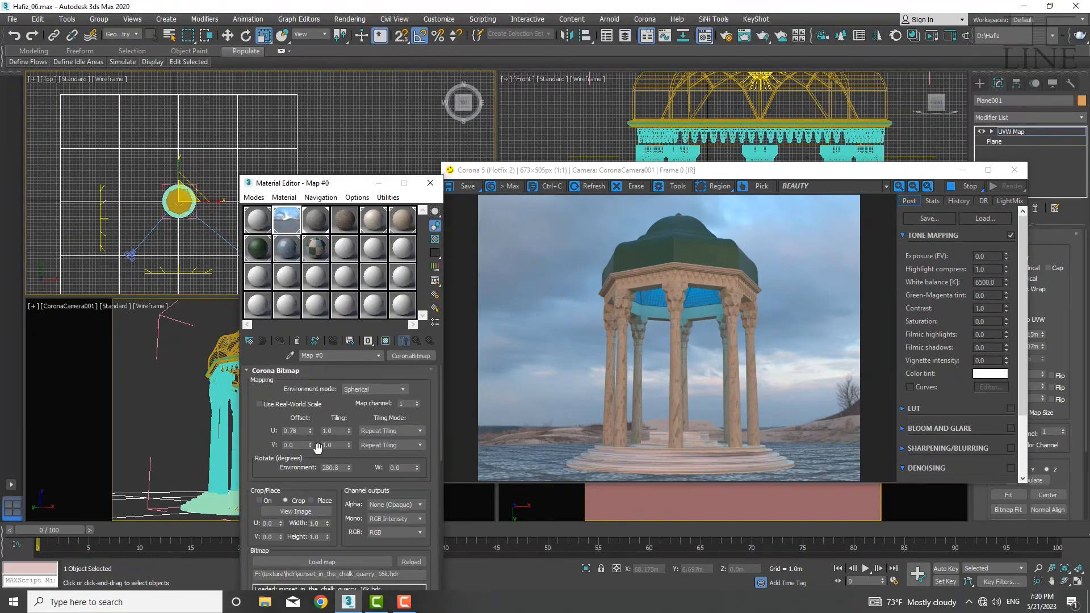
mouse_move(310, 445)
mouse_down()
mouse_move(309, 436)
mouse_move(310, 449)
mouse_up()
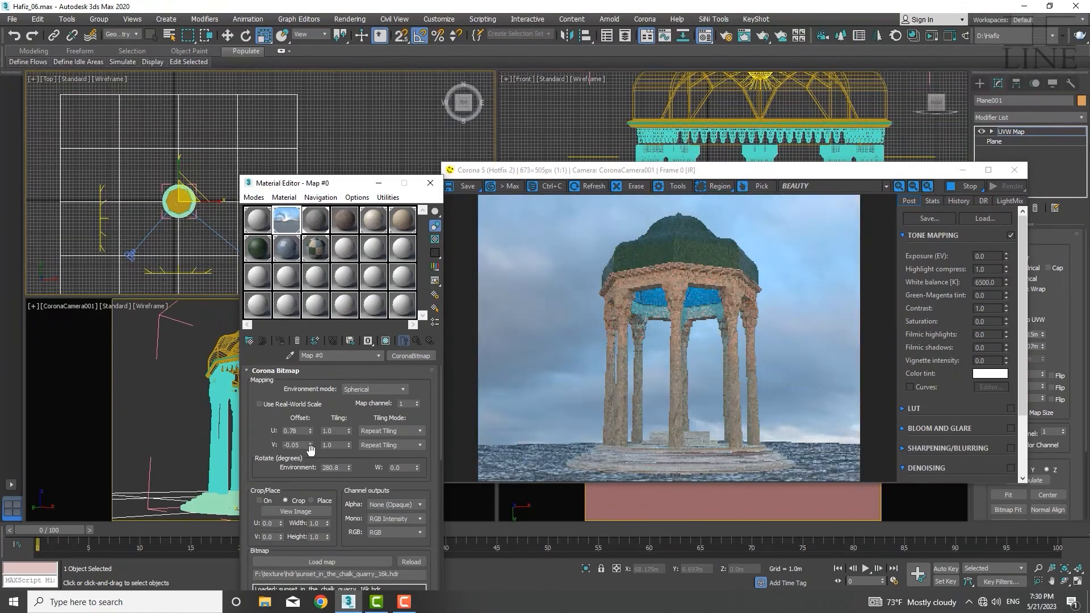
drag(310, 447, 311, 441)
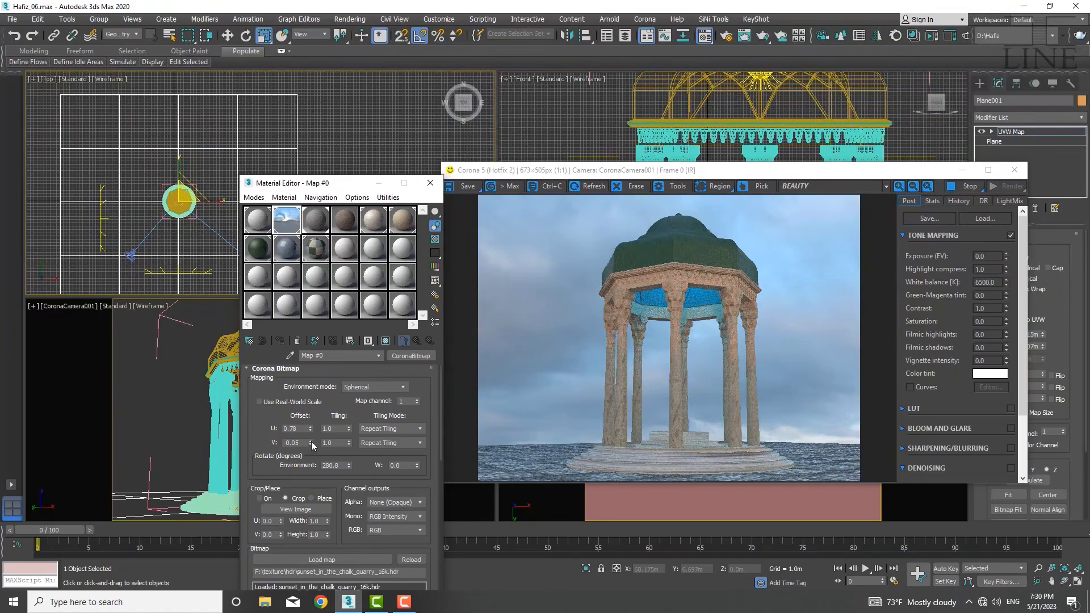
click(310, 440)
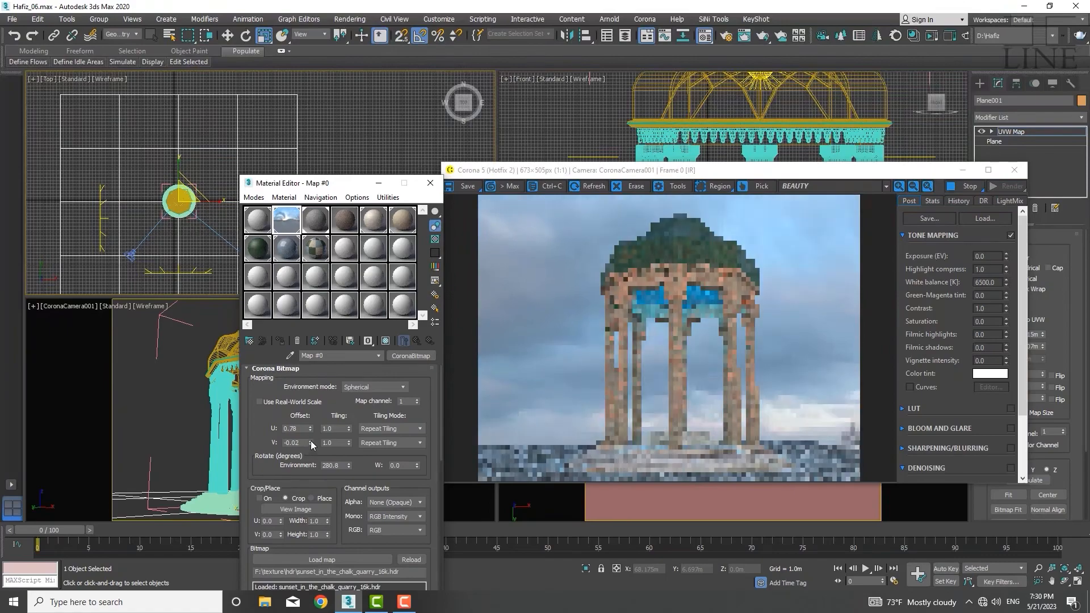
click(311, 440)
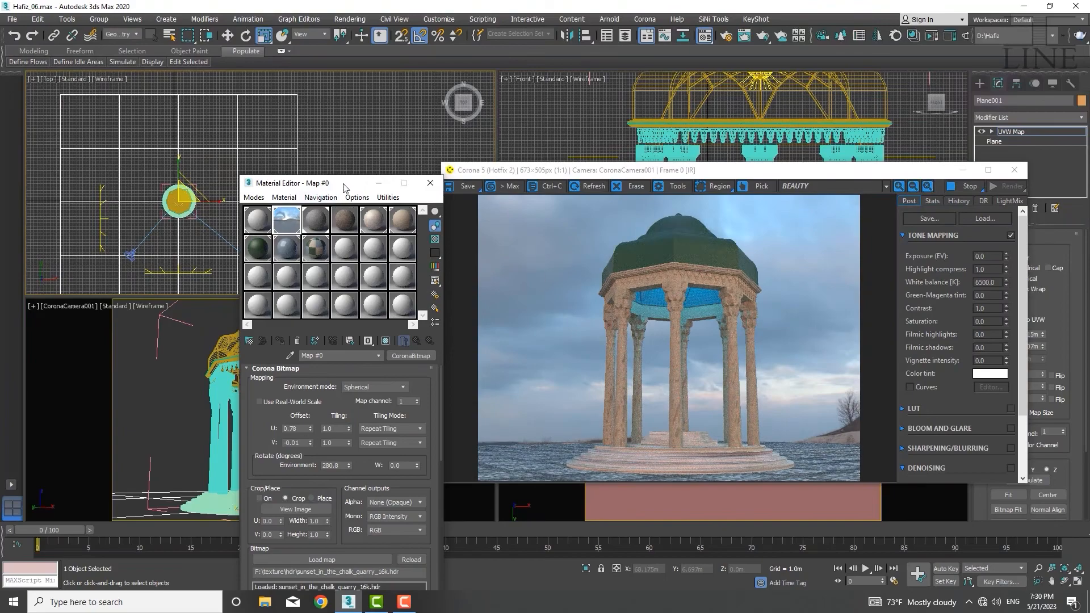
click(430, 182)
- Check the interactive render and its tone mapping section, and close the Corona frame buffer
drag(721, 171, 361, 118)
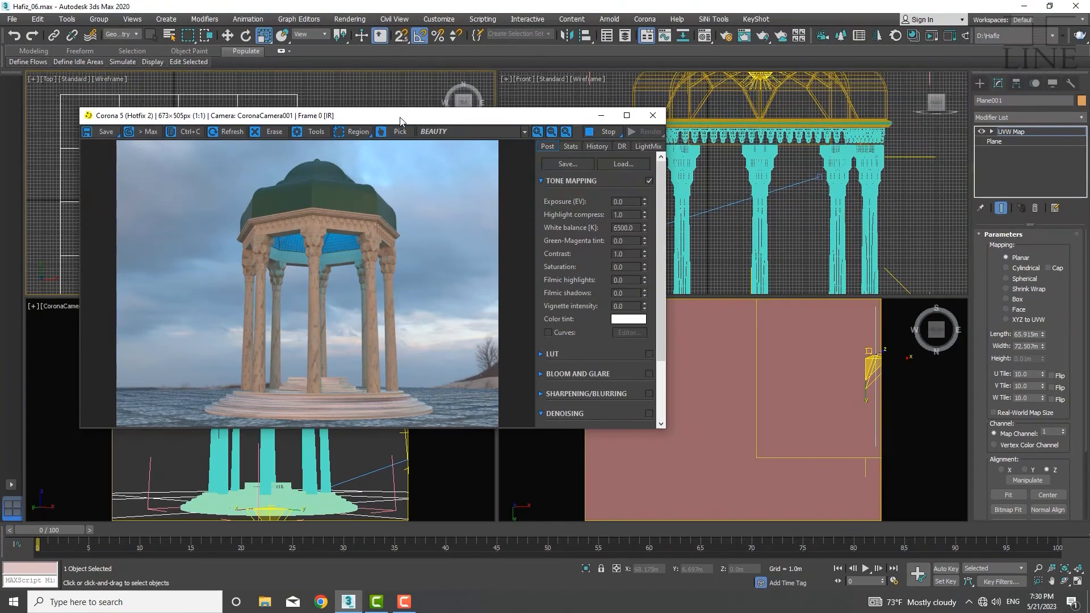
drag(398, 120, 382, 94)
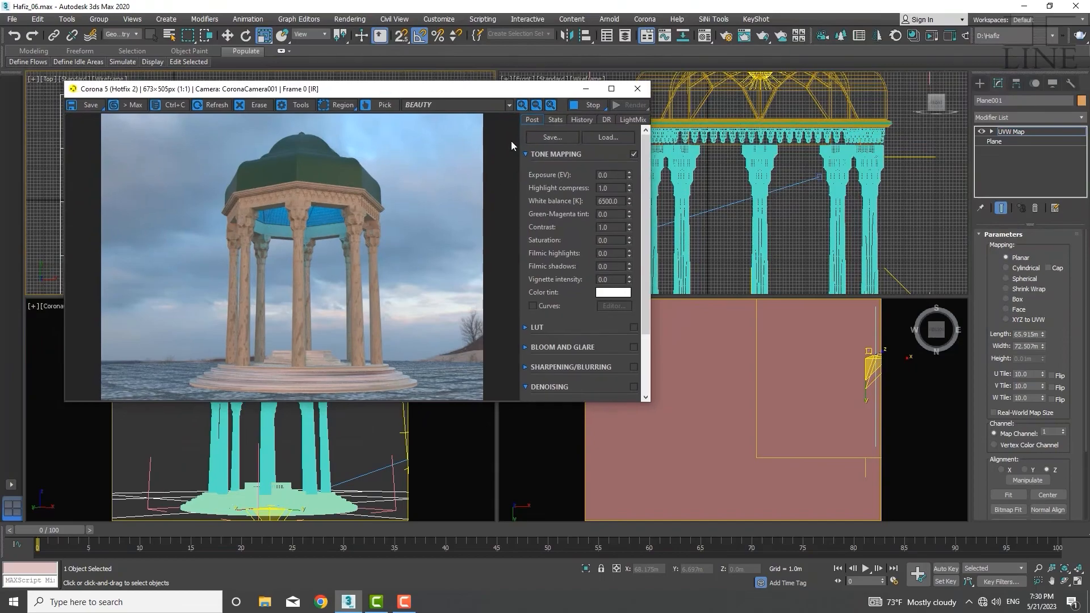
click(525, 155)
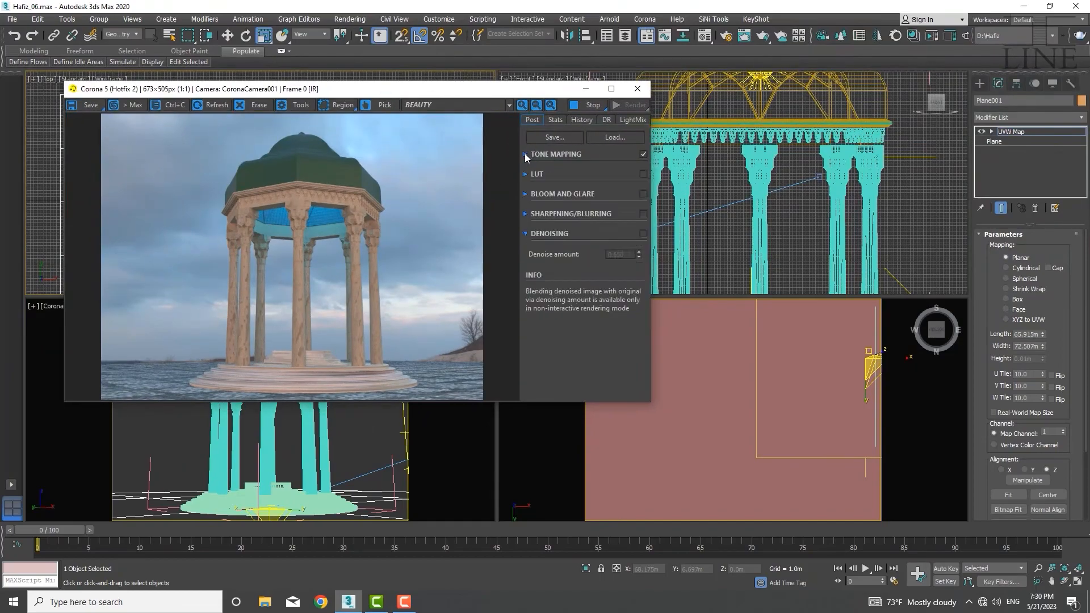
click(526, 154)
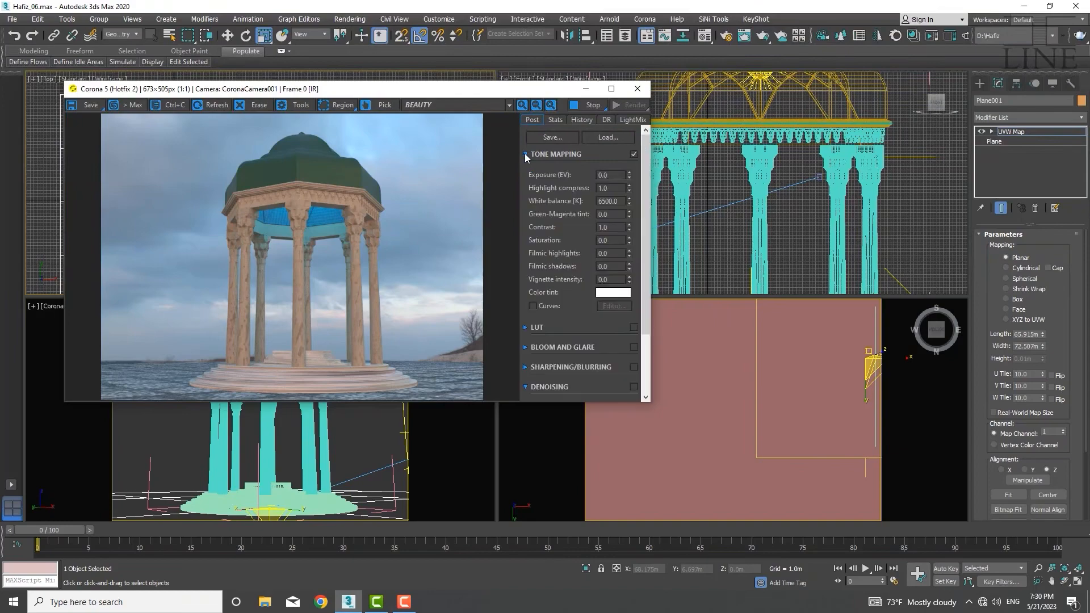
click(637, 89)
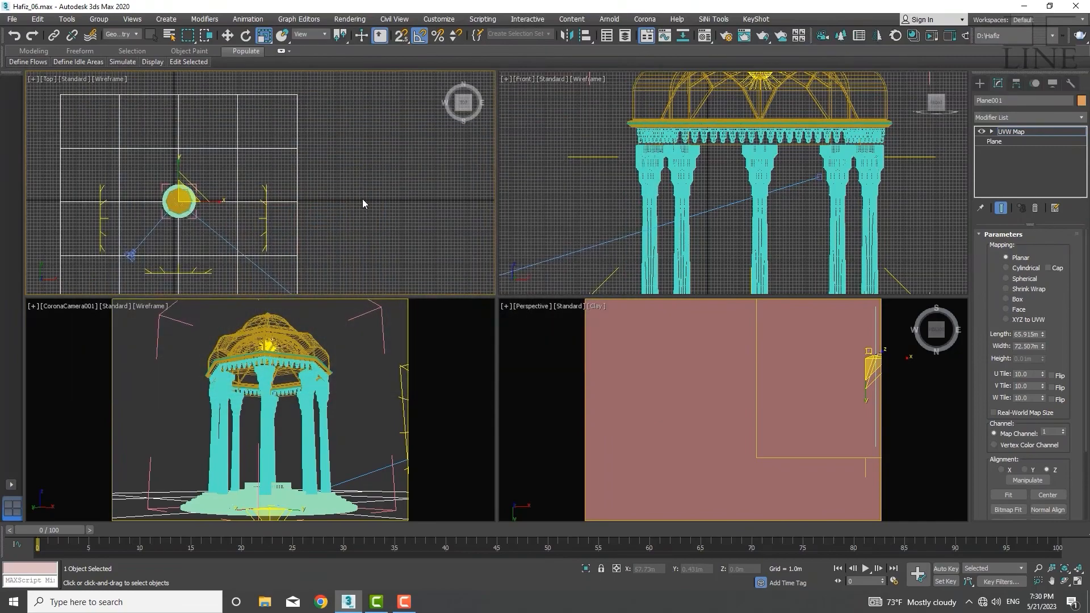
- Open the Render Setup and set the denoising mode to Corona High Quality
click(349, 19)
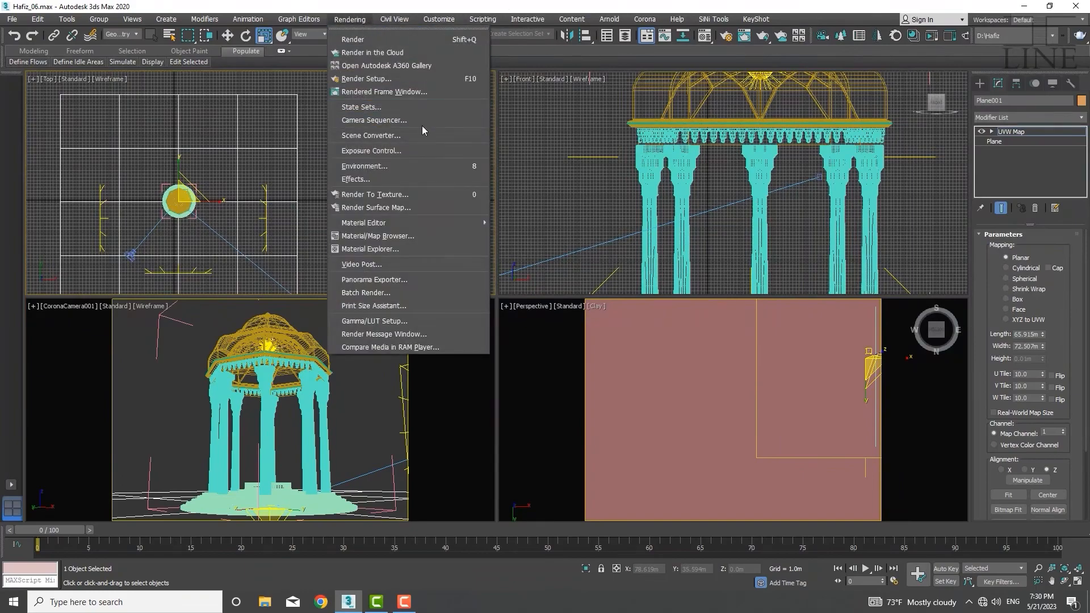
click(425, 78)
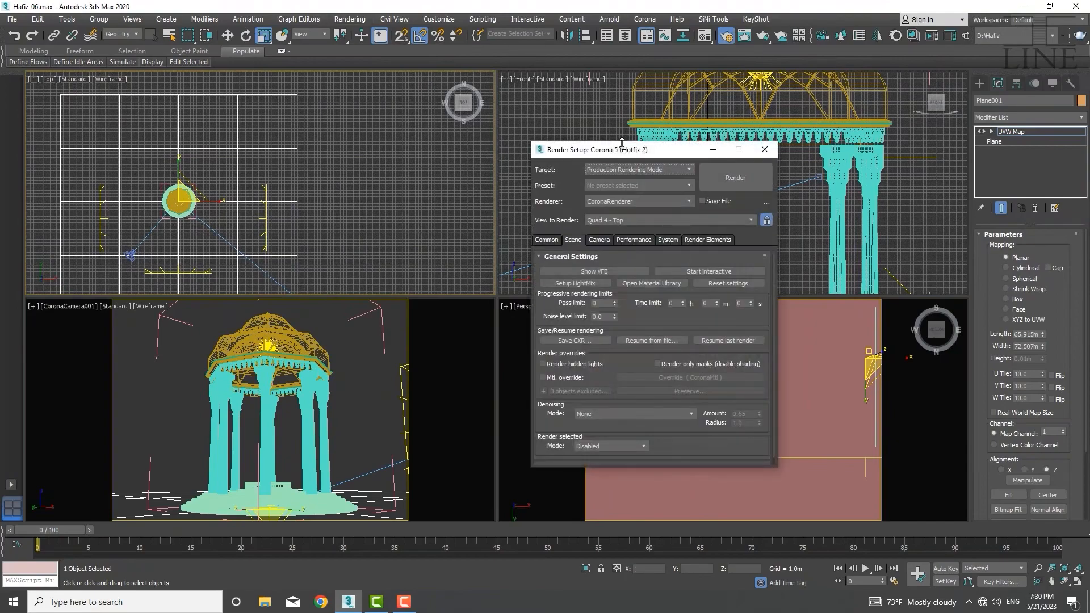
drag(632, 156, 483, 143)
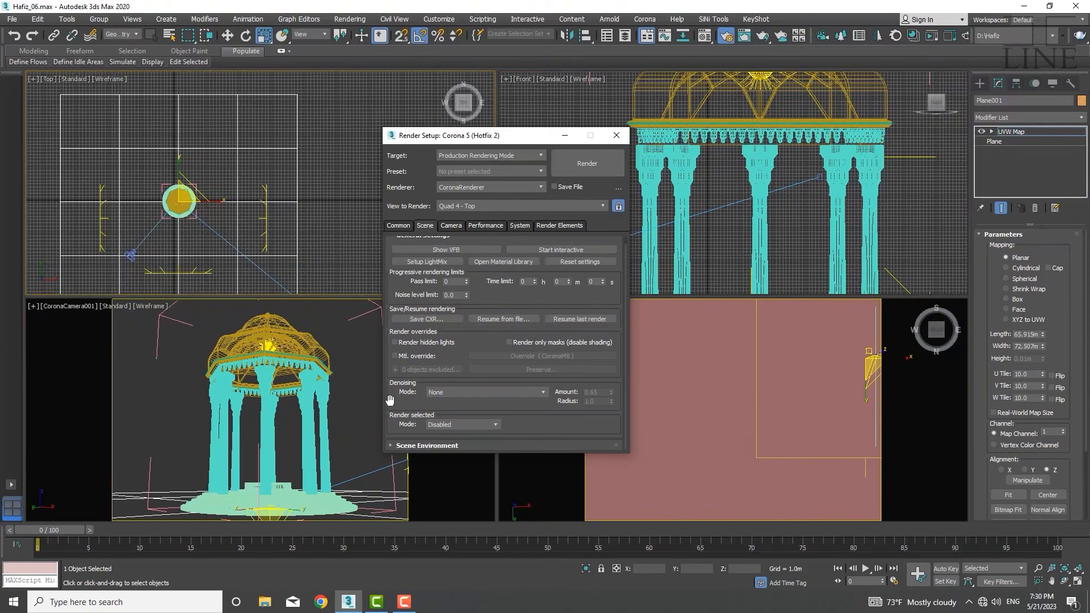
click(444, 396)
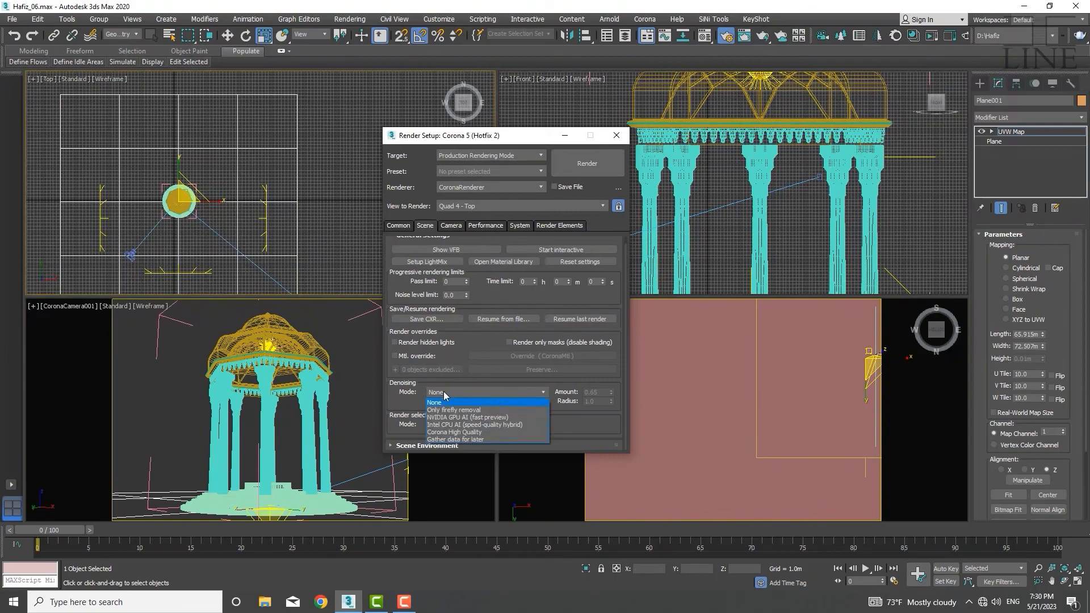
click(449, 432)
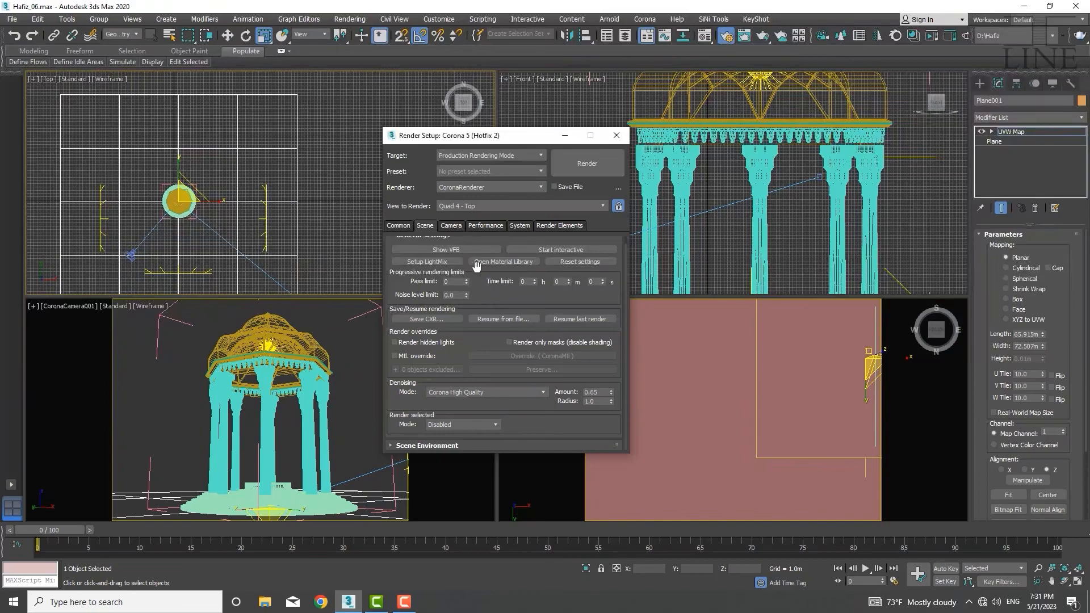
- Review the Corona camera, performance, system and render elements settings in the Render Setup
click(455, 227)
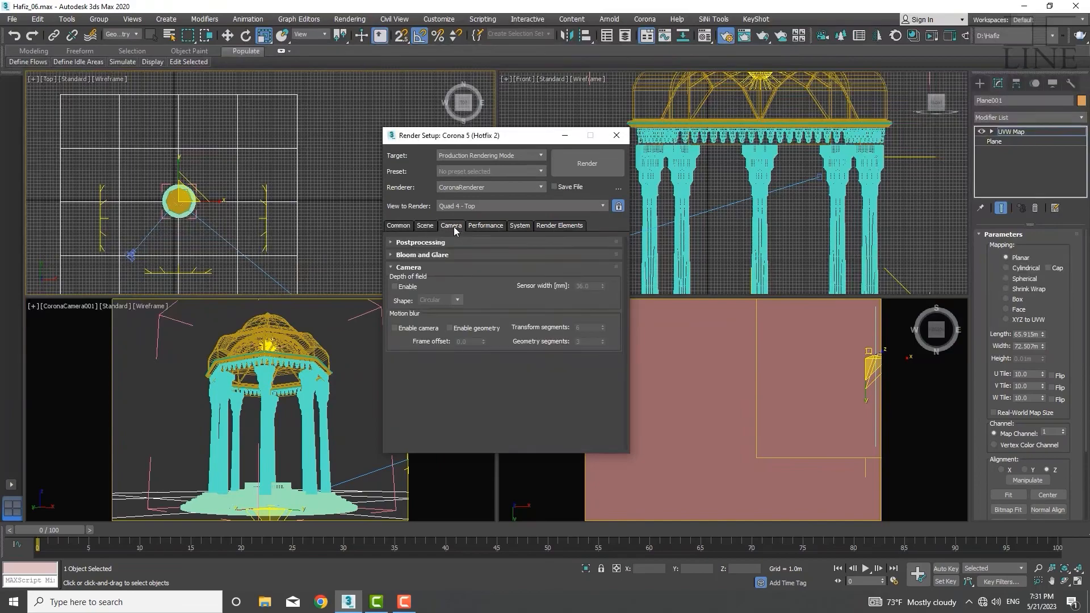
click(491, 229)
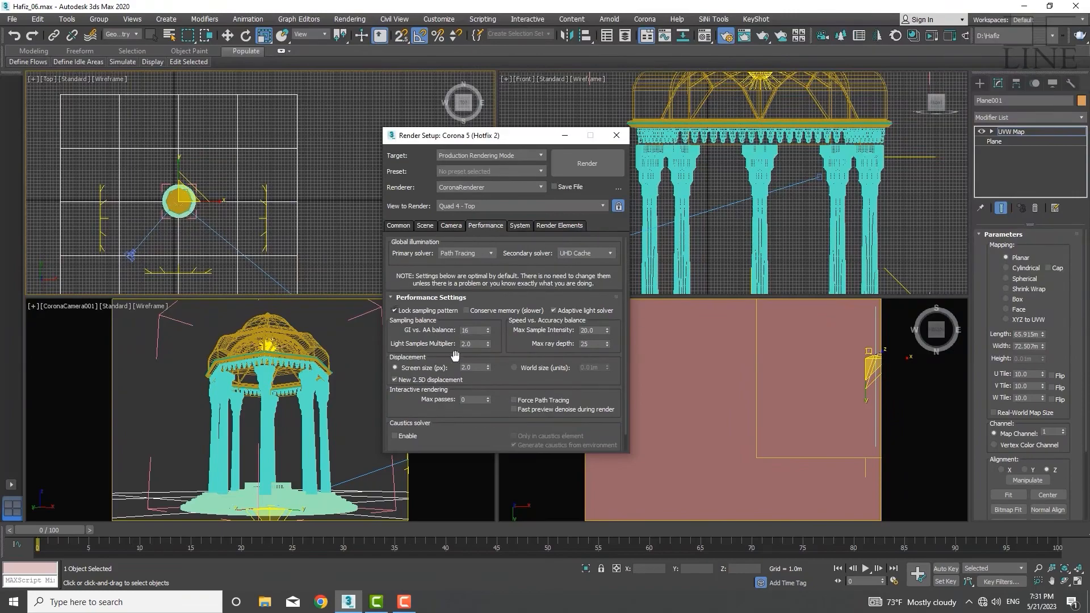
click(528, 228)
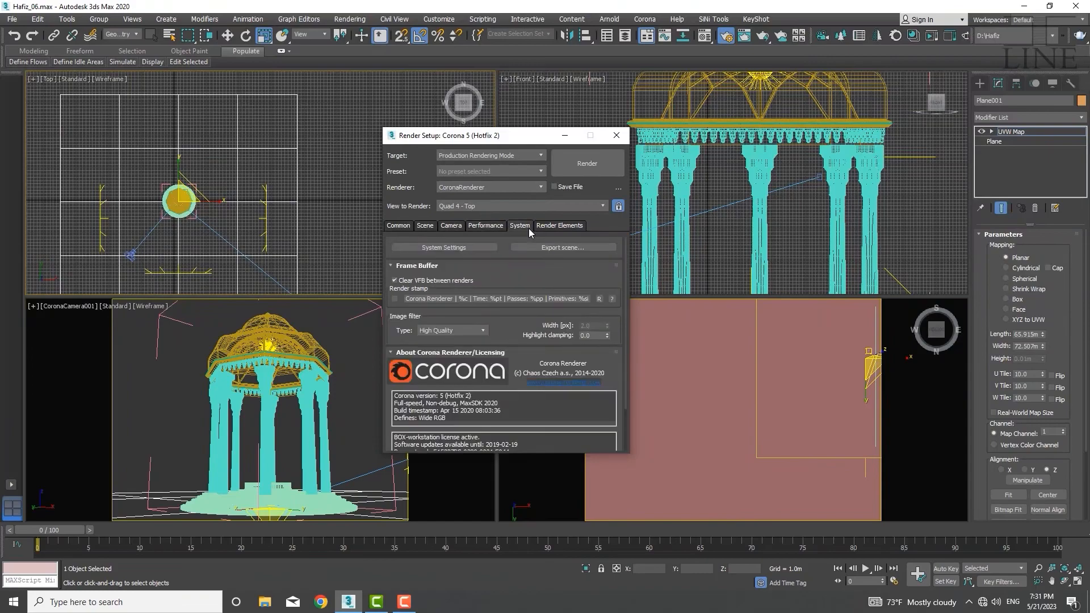
drag(509, 282, 509, 186)
click(560, 226)
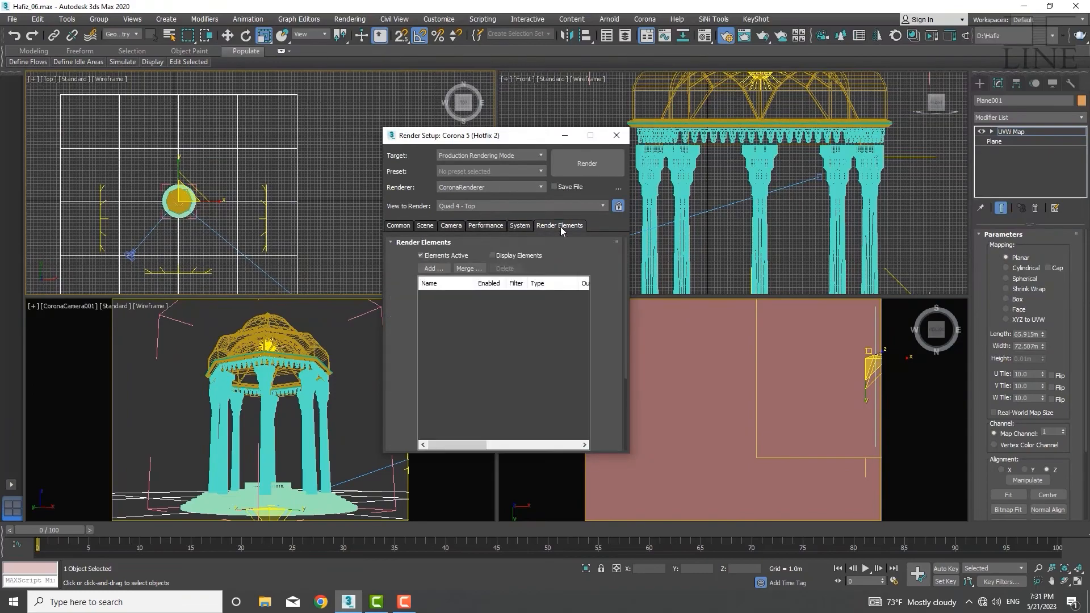
- Check the common render parameters in the Render Setup and close it
click(398, 226)
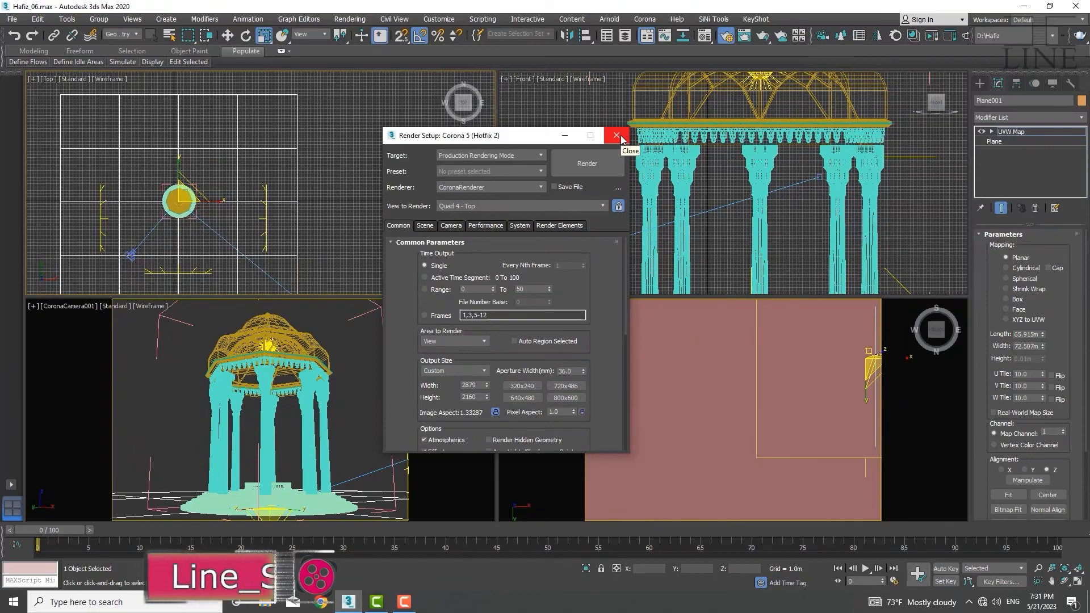
drag(413, 139, 405, 139)
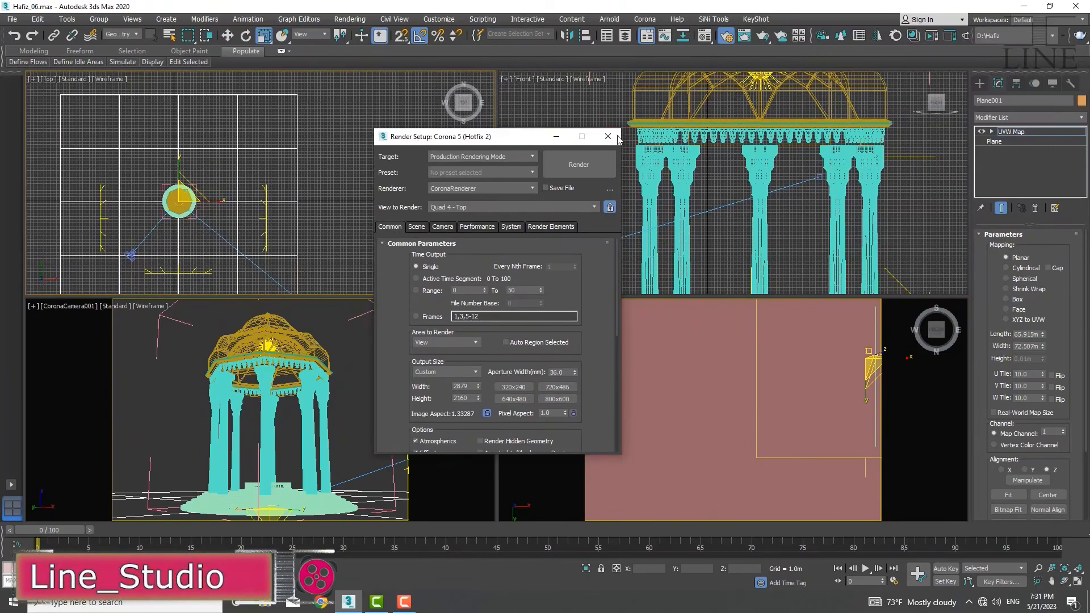
click(609, 137)
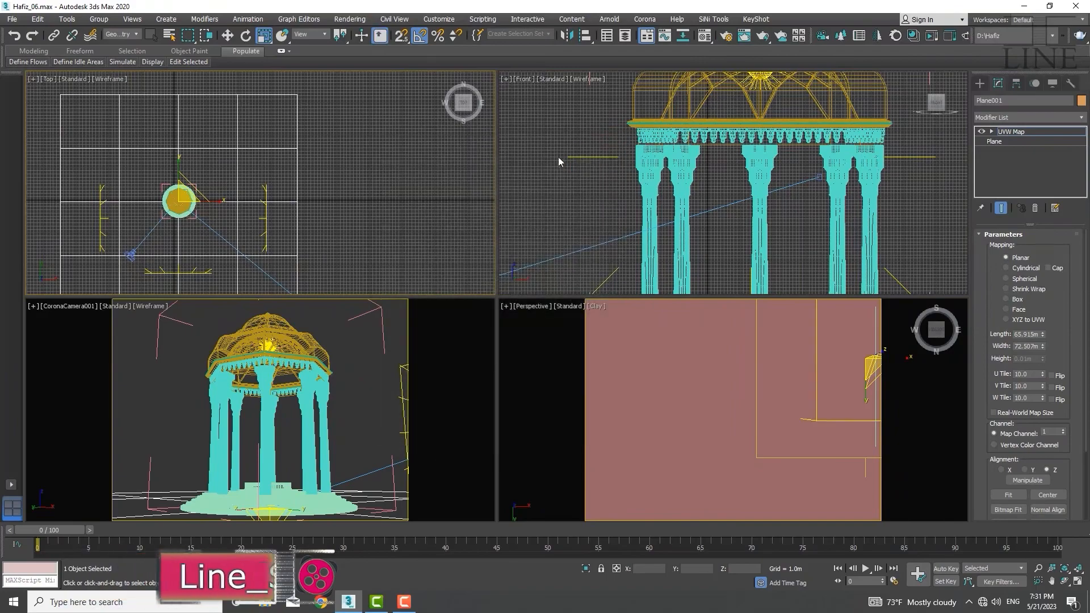
- Start the interactive render and try much stronger highlight compression in the tone mapping, ending at about 592
click(931, 36)
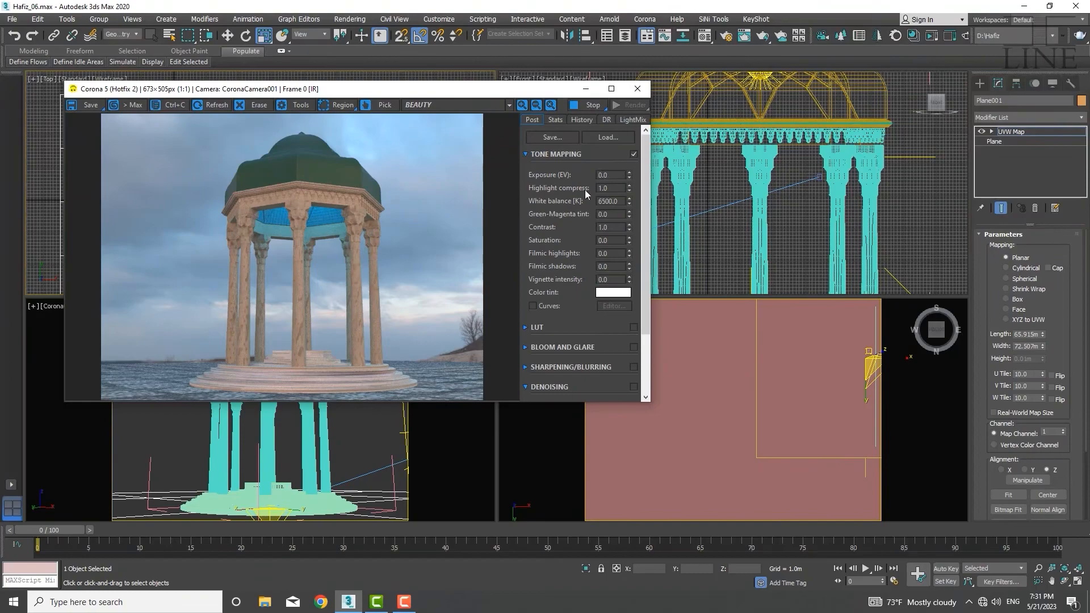
drag(629, 188, 625, 52)
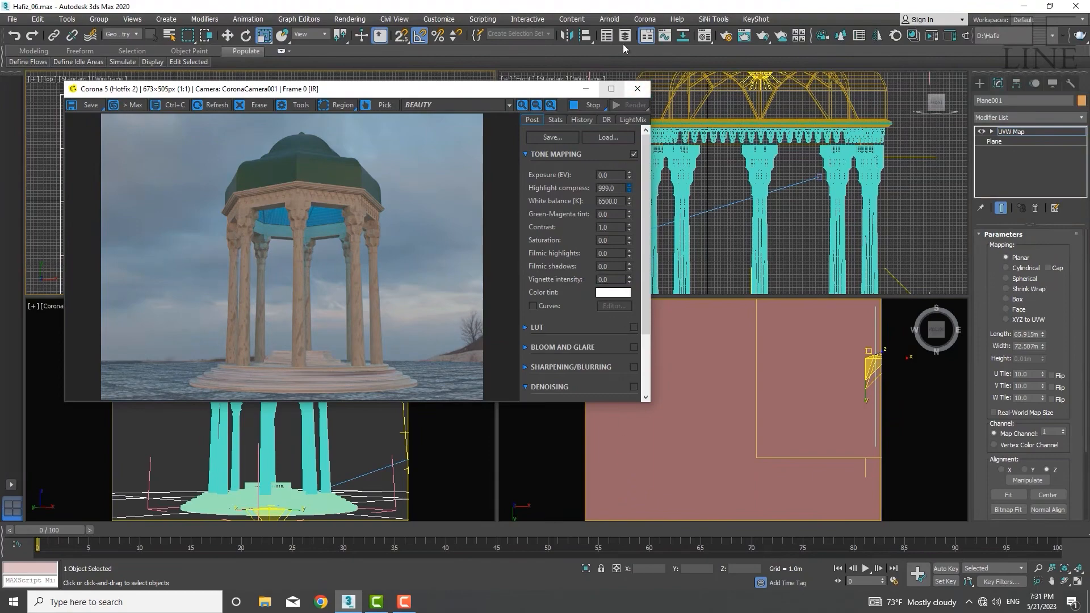
drag(623, 126, 625, 80)
- Select the Corona Sun in the Top view and turn it on, keeping the interactive render in view
drag(444, 91, 372, 315)
middle_drag(195, 246, 187, 178)
scroll(187, 178, down, 3)
middle_drag(312, 256, 287, 183)
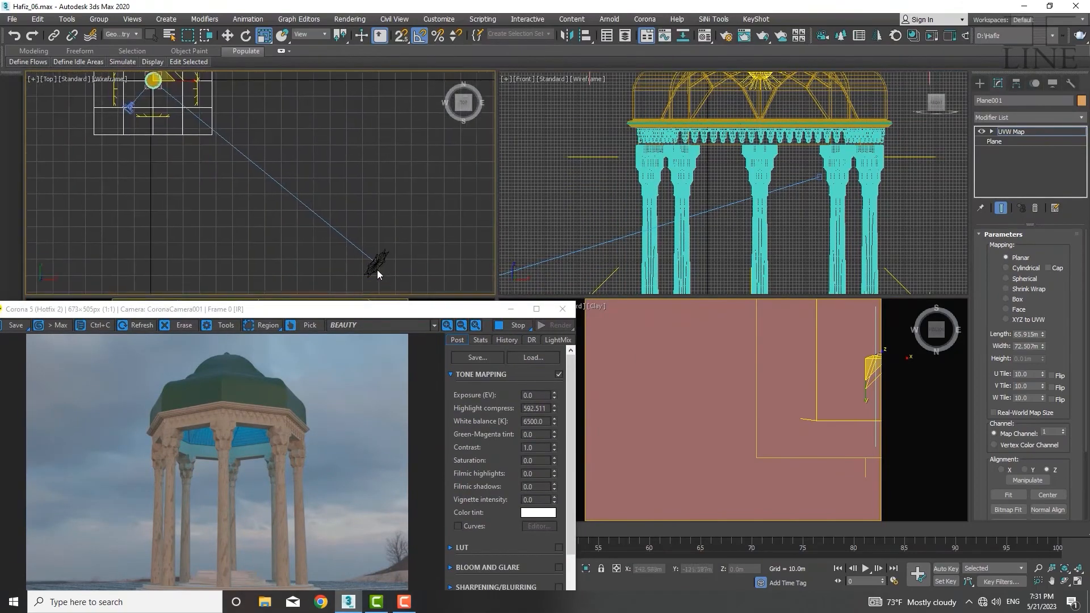
scroll(363, 205, down, 2)
click(378, 235)
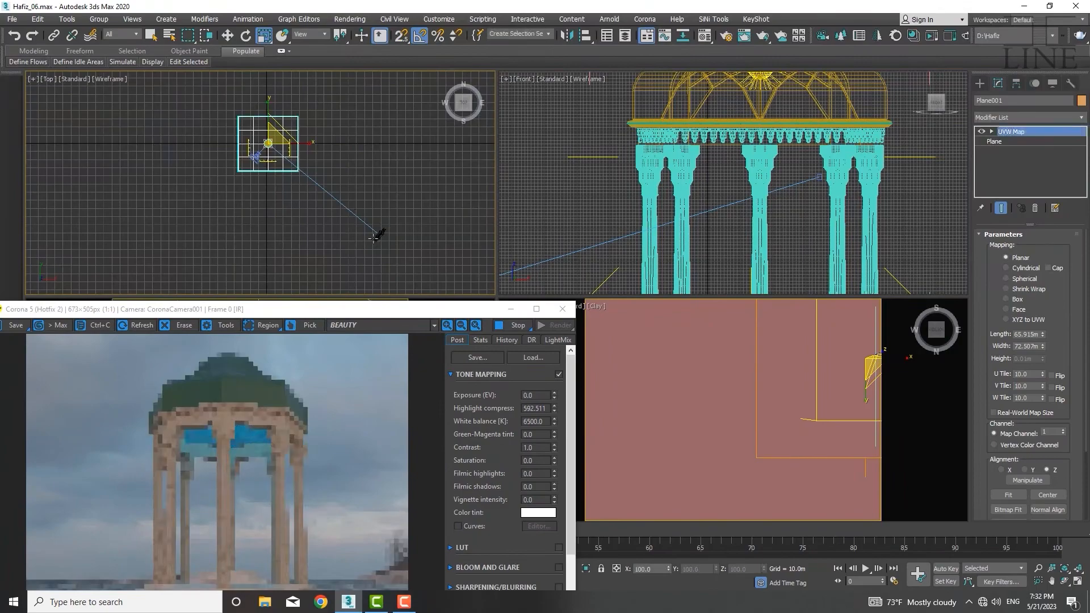
click(990, 248)
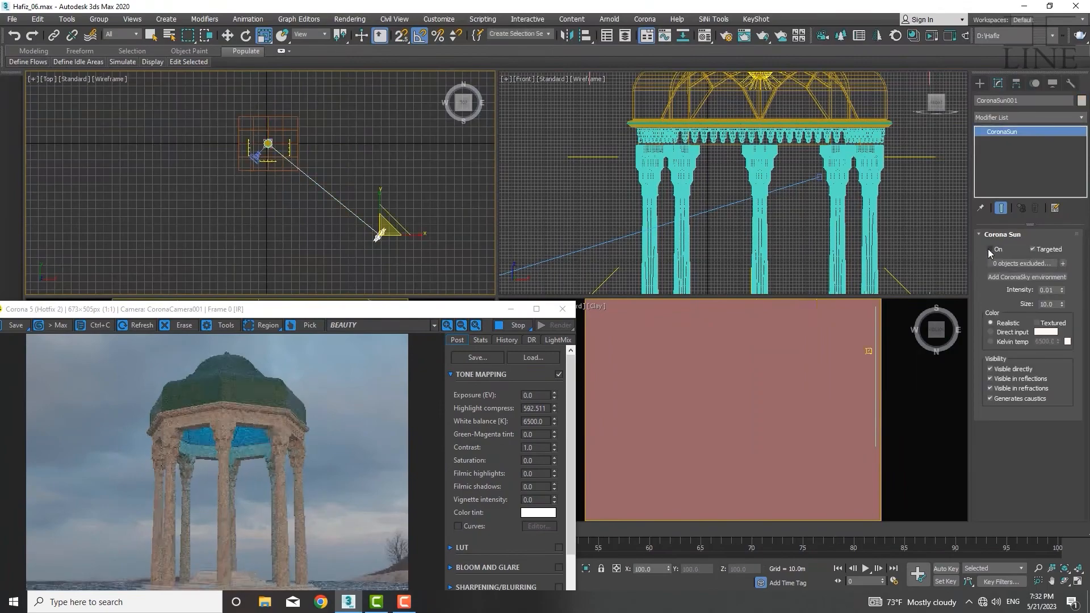
drag(280, 315, 351, 143)
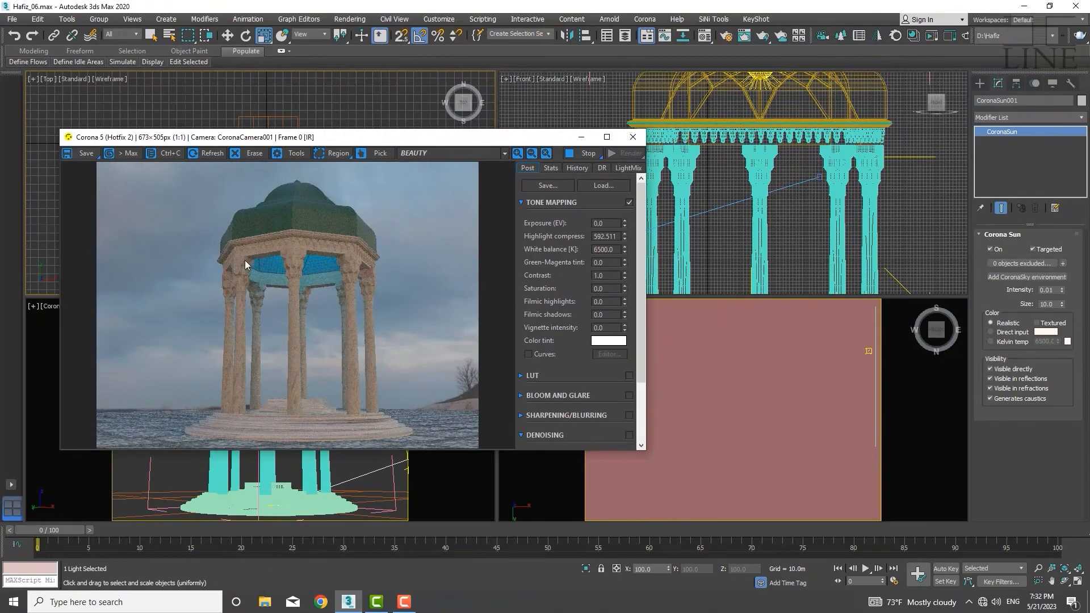
- Lower the tone mapping highlight compression to about 1.031
drag(624, 239, 578, 527)
drag(624, 328, 614, 504)
drag(623, 284, 617, 449)
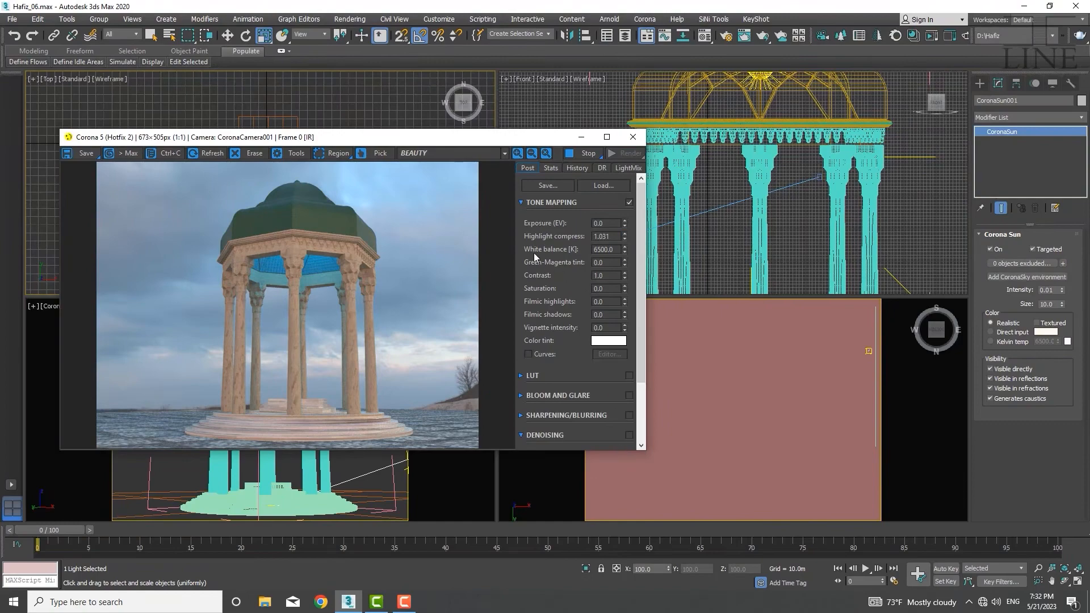
- Try a 5000 K white balance, set it to 7500 K, and raise the tone mapping contrast to about 1.653
double_click(615, 250)
text(8)
key(Return)
text(5)
key(Return)
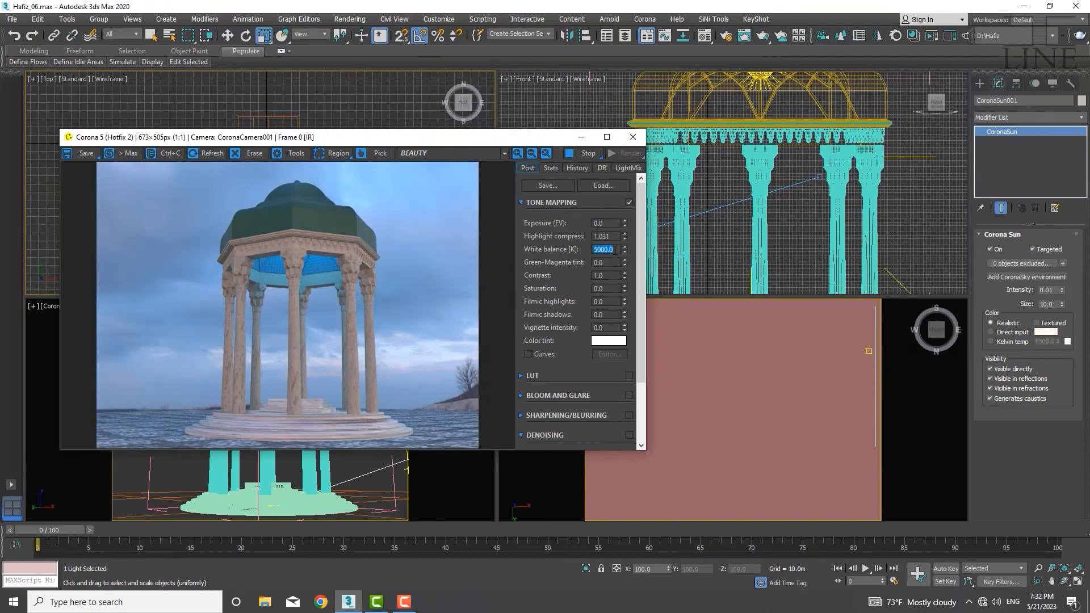
text(7500)
key(Return)
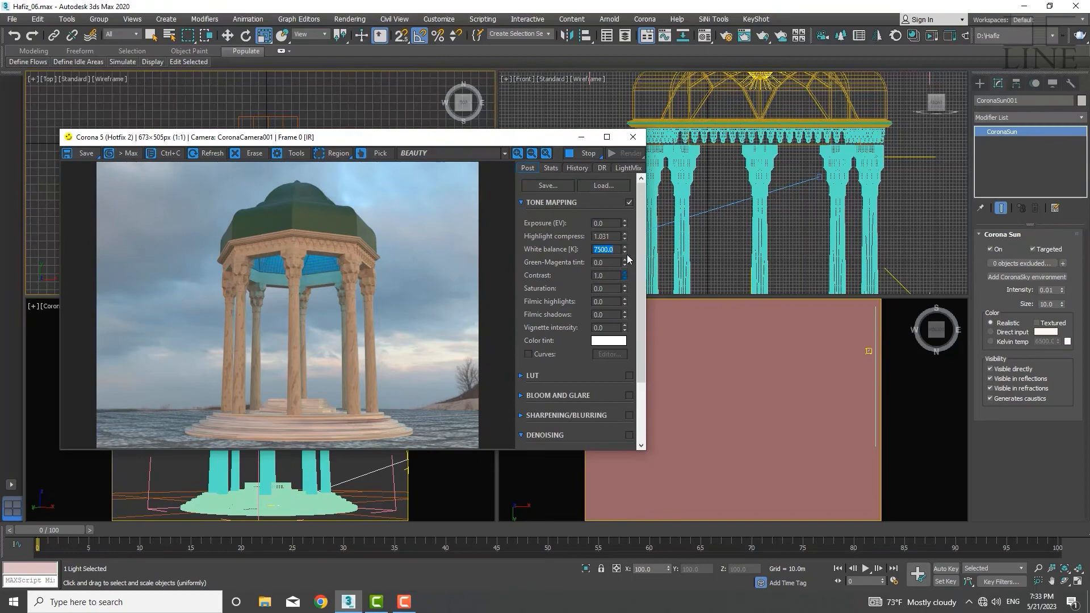
drag(628, 259, 611, 128)
- Enable the LUT, compare several presets including Vista_400, and choose Adanmq_Advantix_100
click(629, 375)
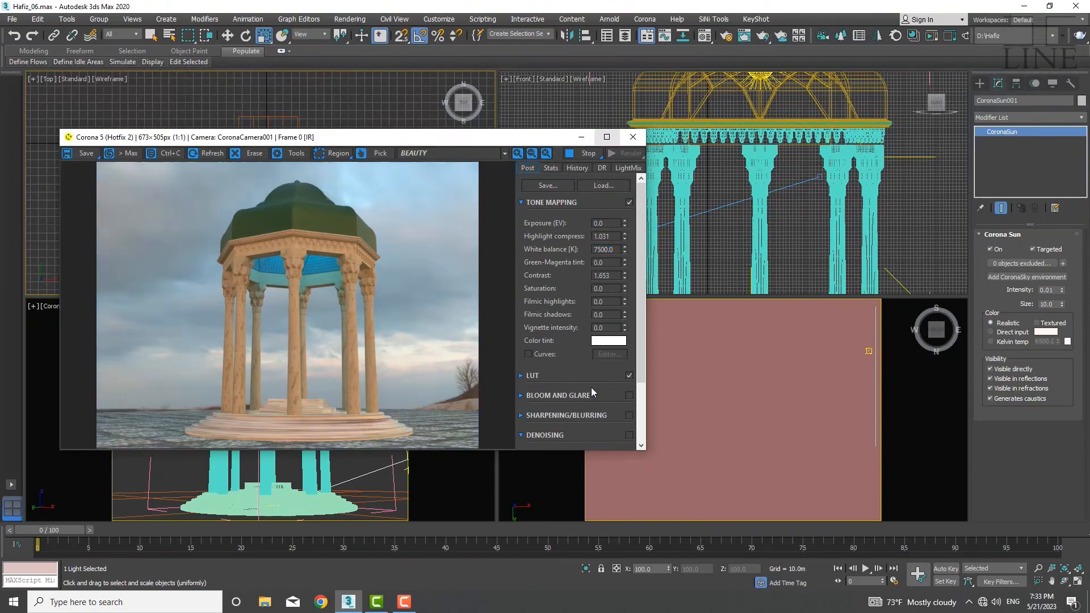
click(522, 377)
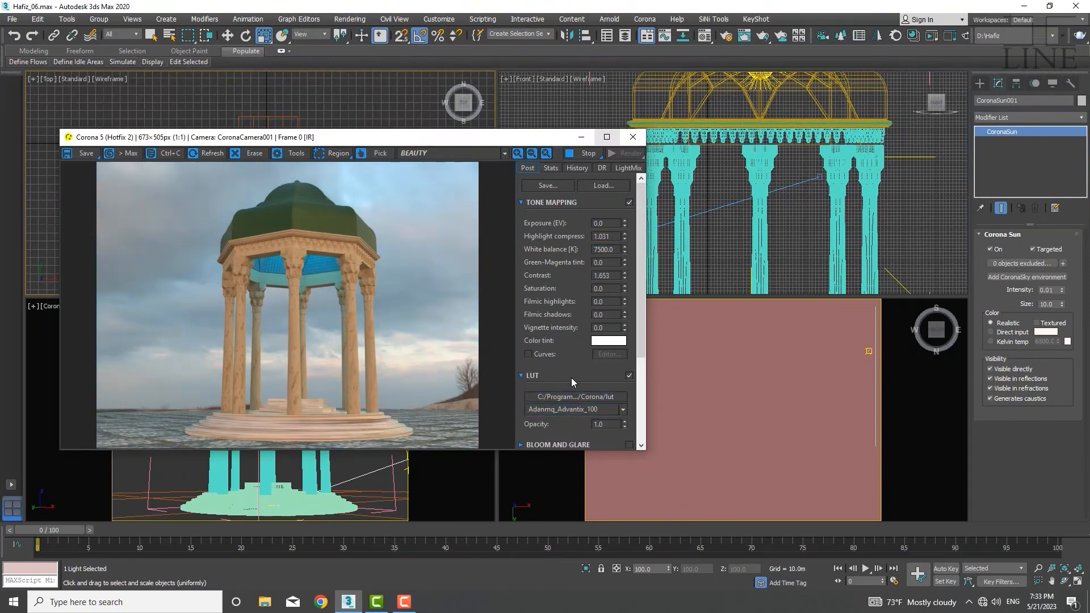
scroll(571, 377, down, 1)
scroll(572, 378, down, 3)
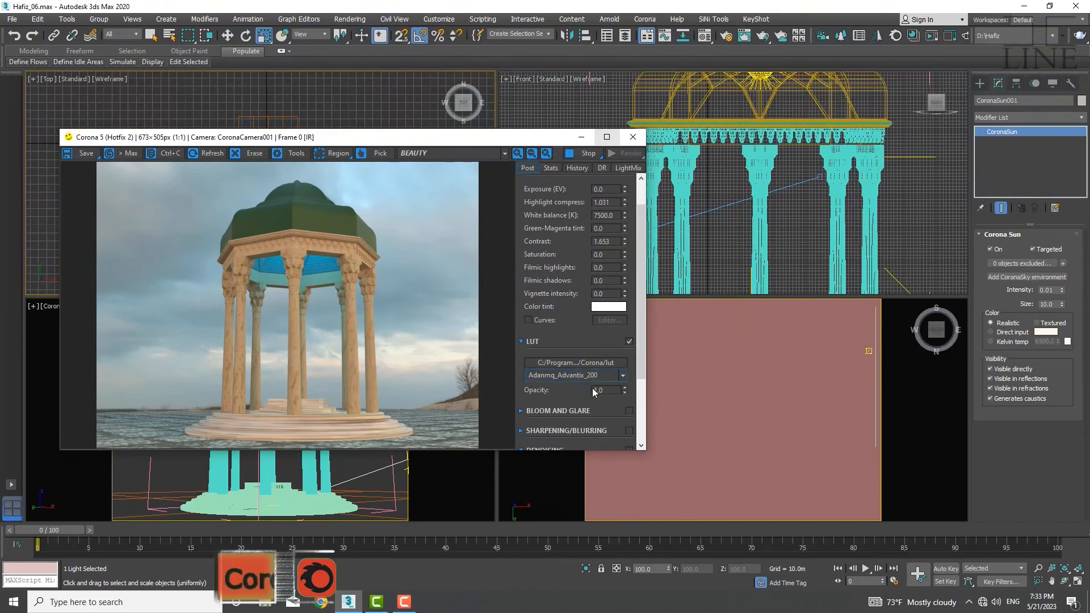
click(622, 377)
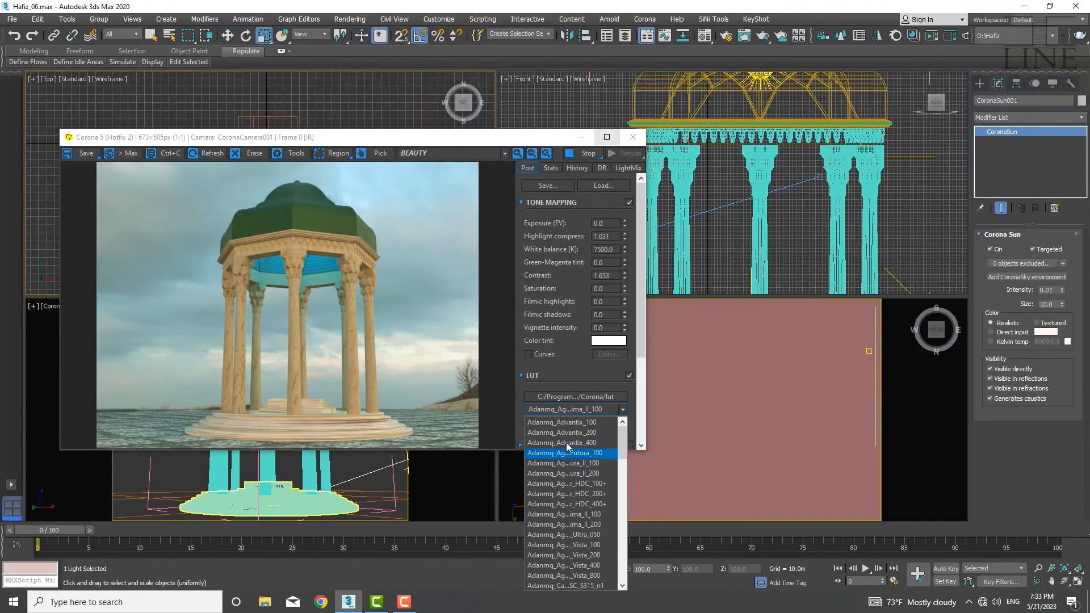
click(570, 565)
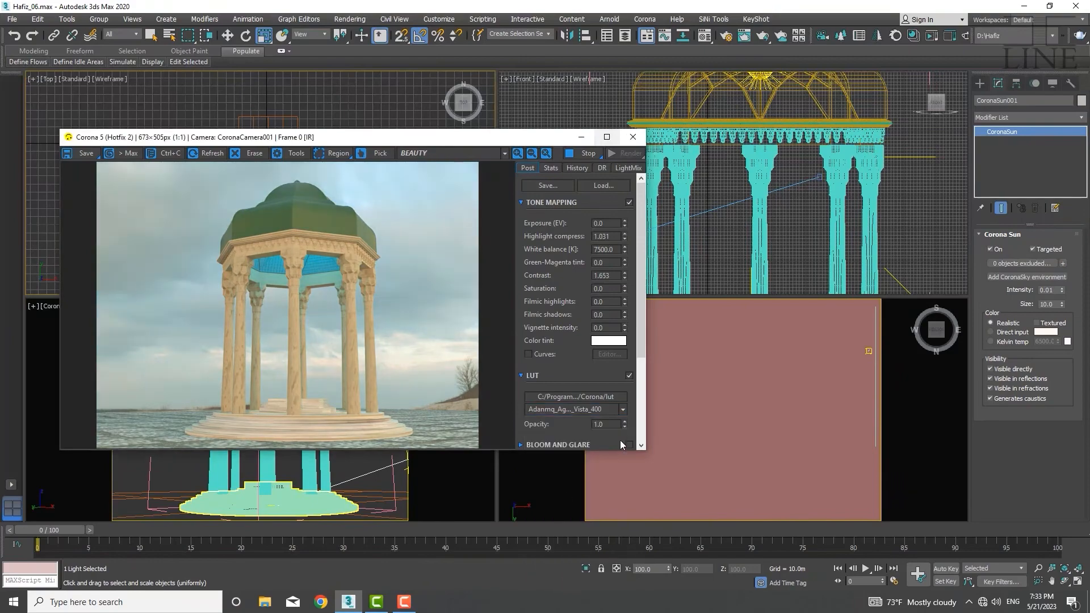
click(623, 410)
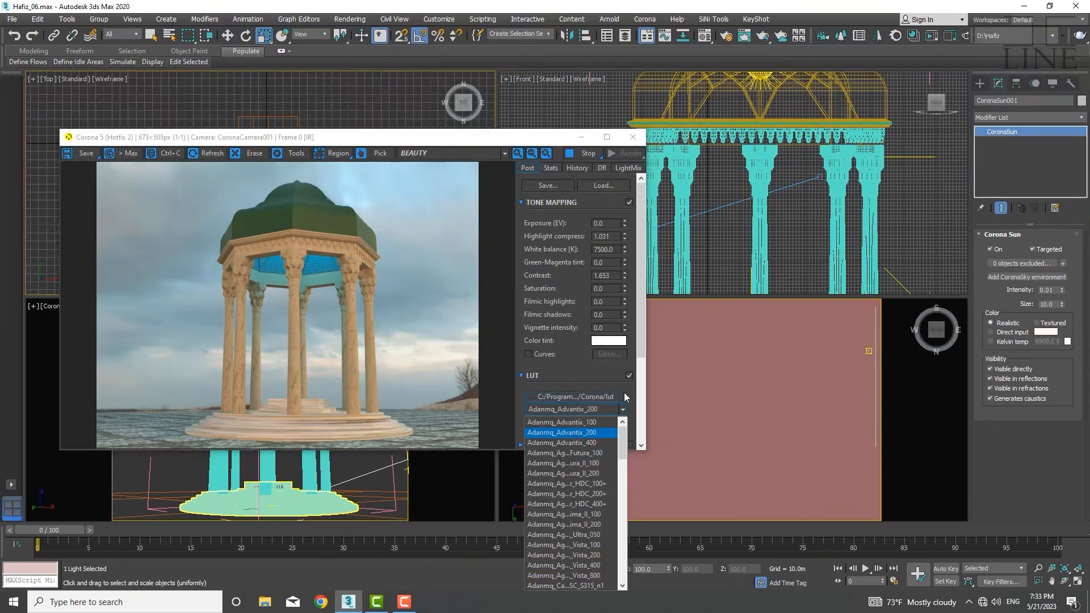
click(562, 422)
- Collapse the denoising section, review the post-processing settings and close the Corona frame buffer
scroll(630, 391, down, 3)
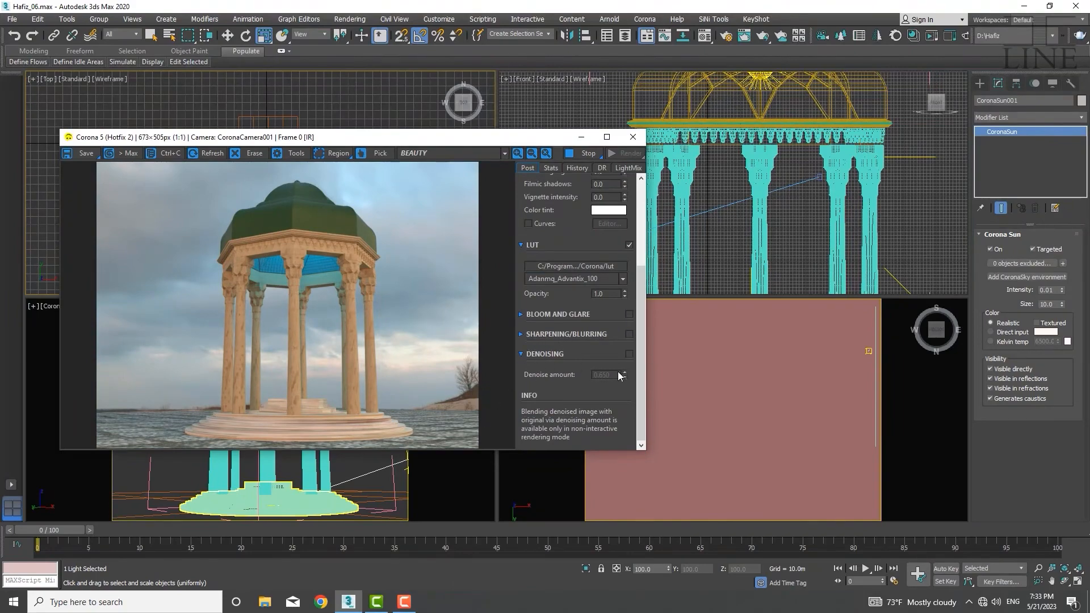
click(521, 354)
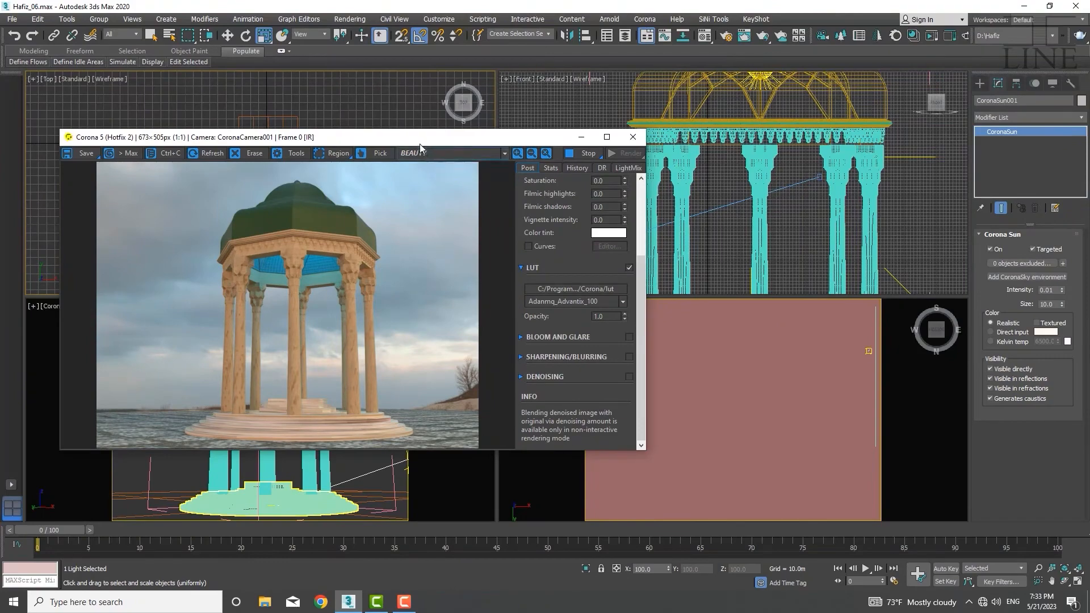
drag(445, 136, 544, 142)
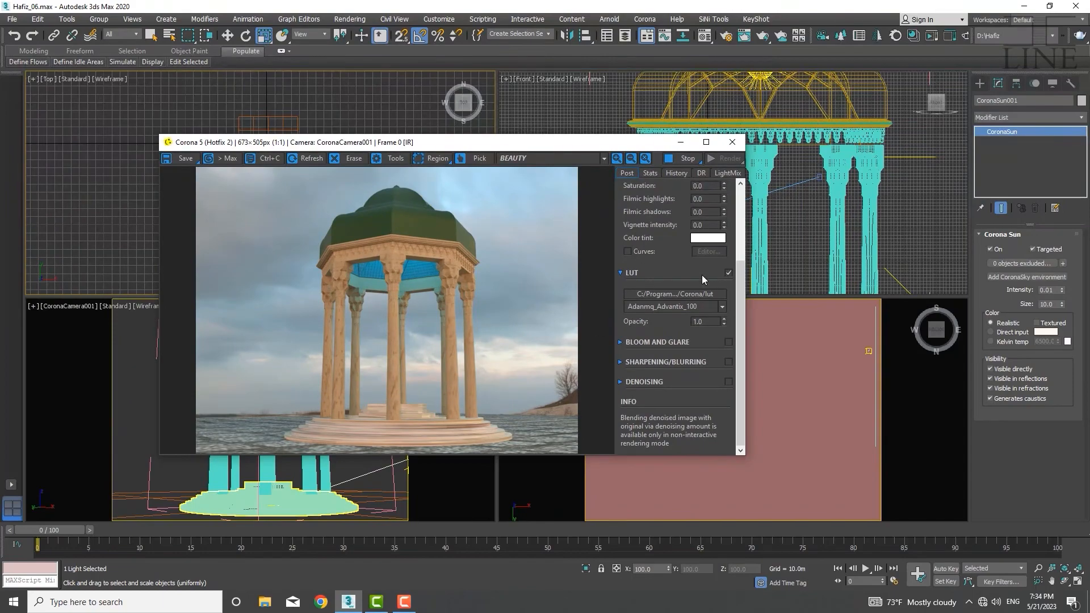
scroll(676, 250, up, 1)
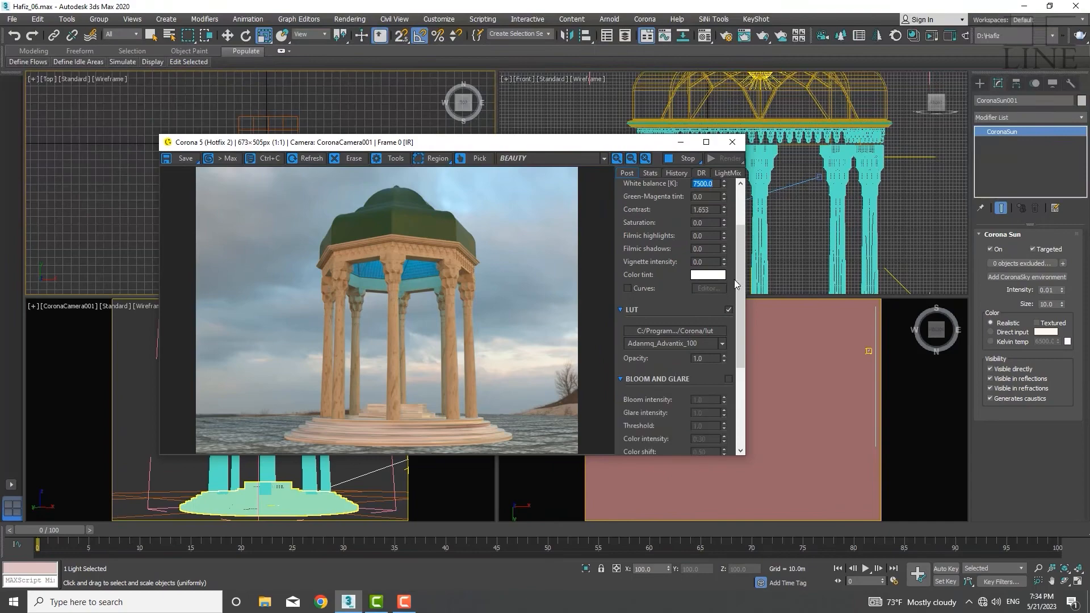
scroll(681, 295, up, 2)
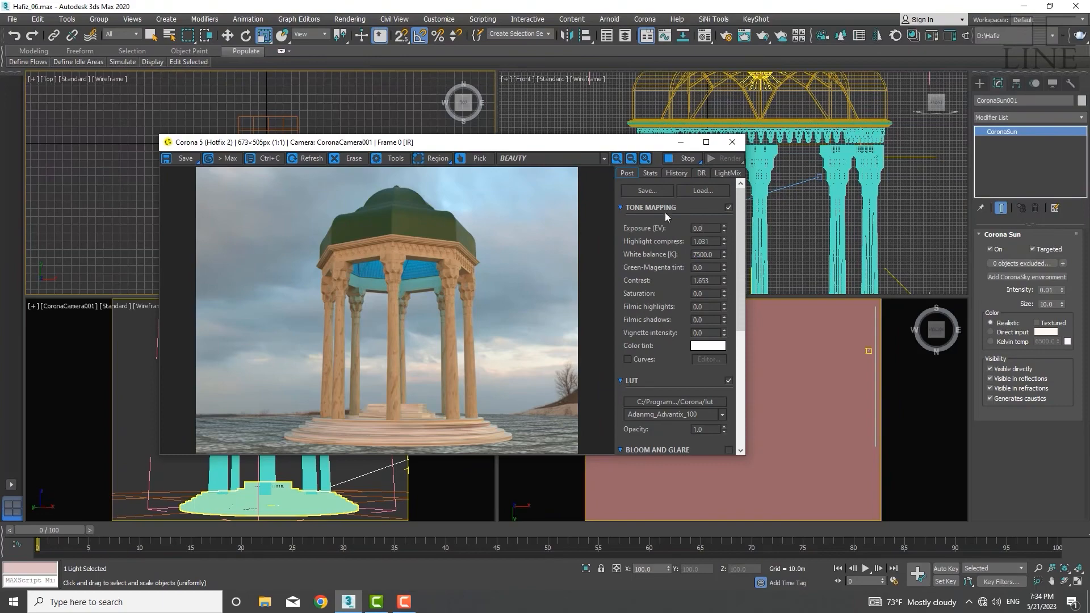
click(731, 143)
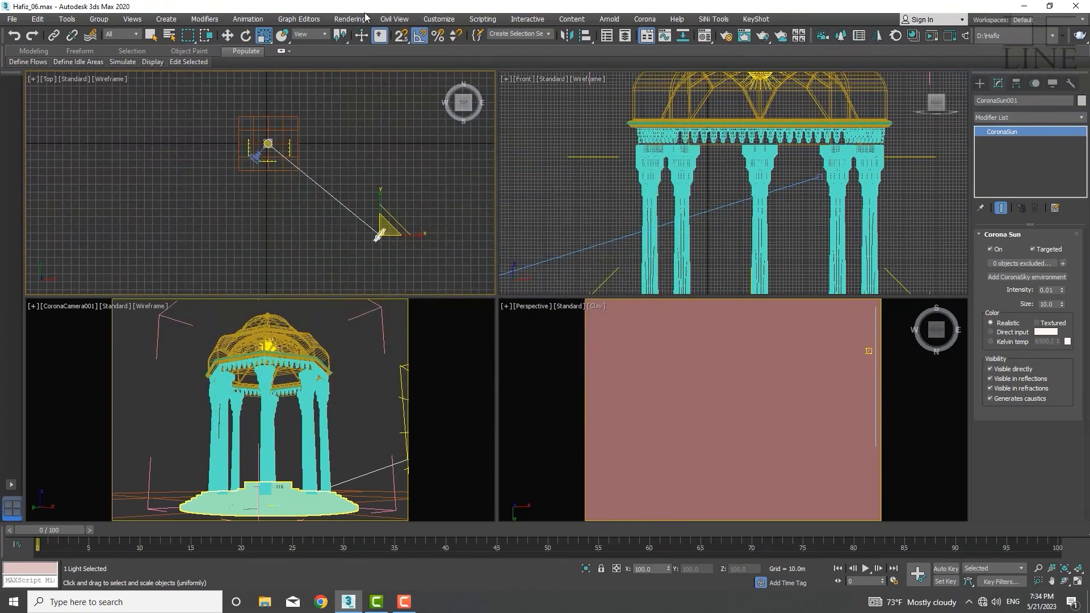
- Open the Render Setup for the production render
click(347, 19)
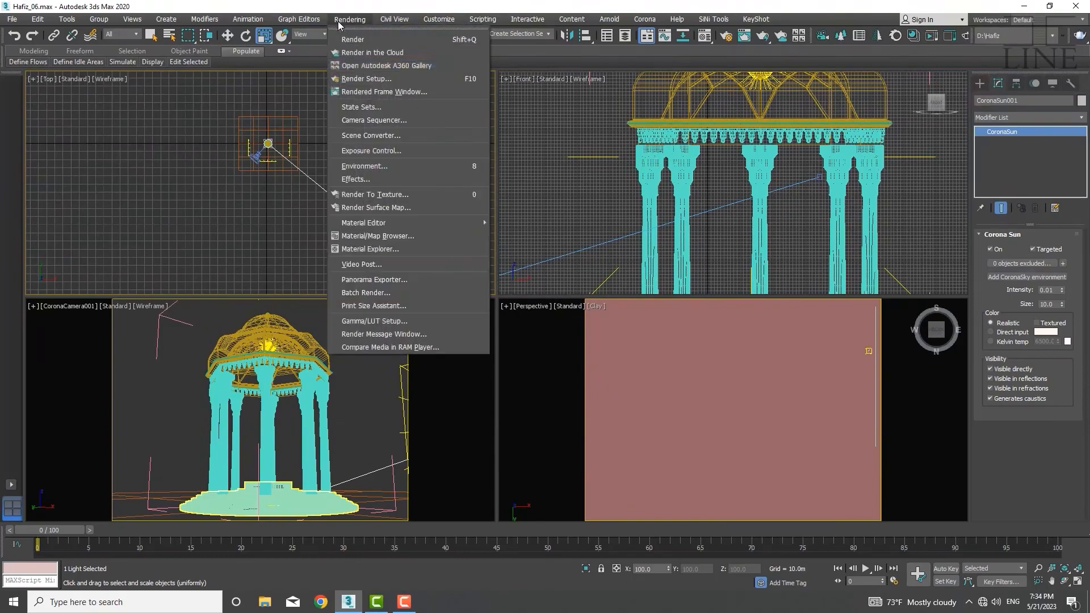
click(353, 80)
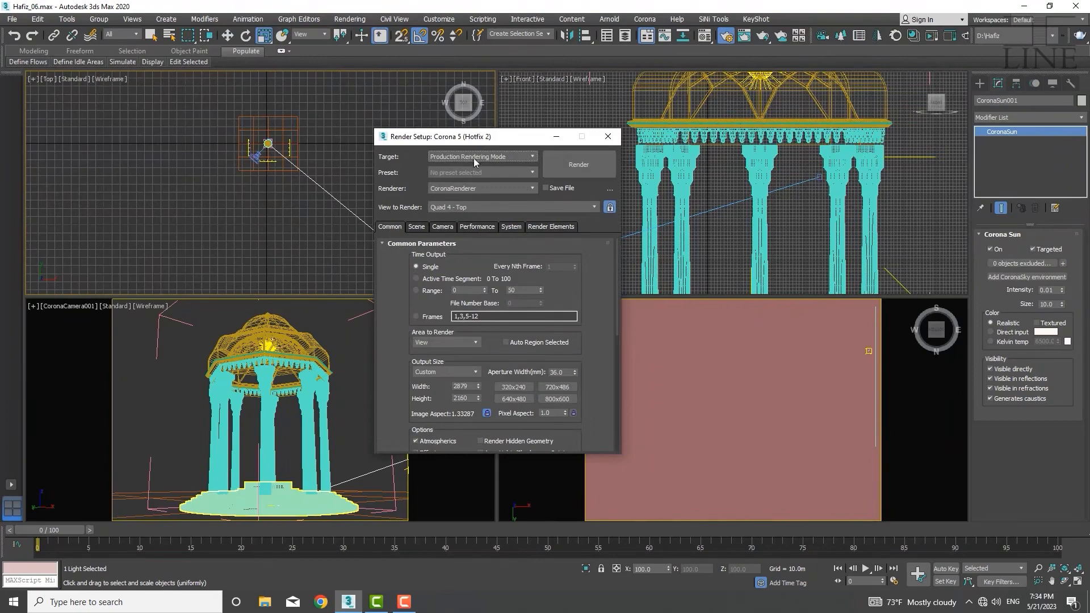
drag(503, 145, 505, 122)
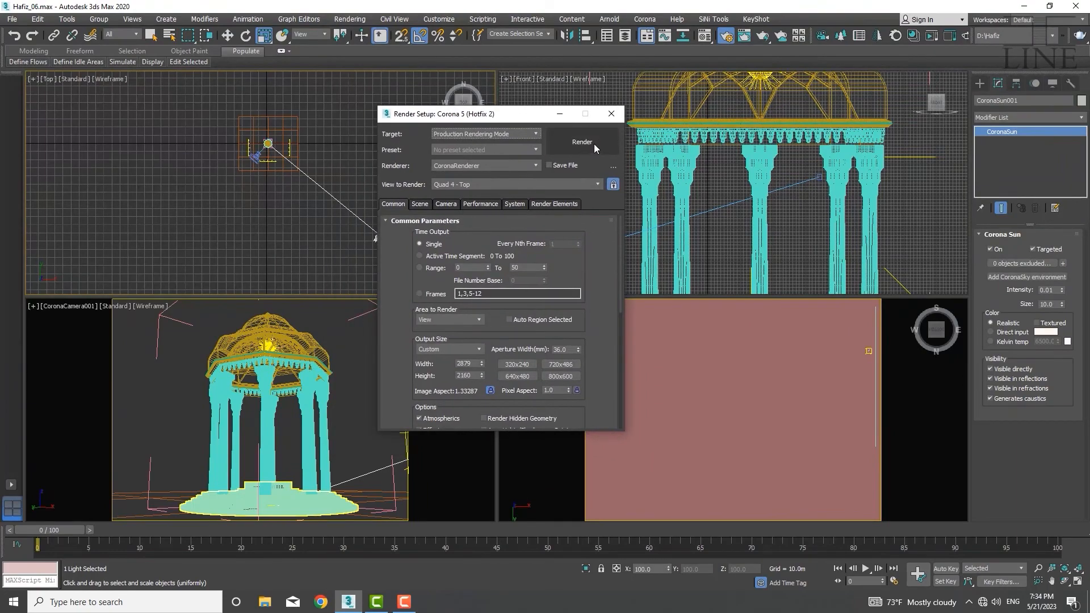
click(593, 144)
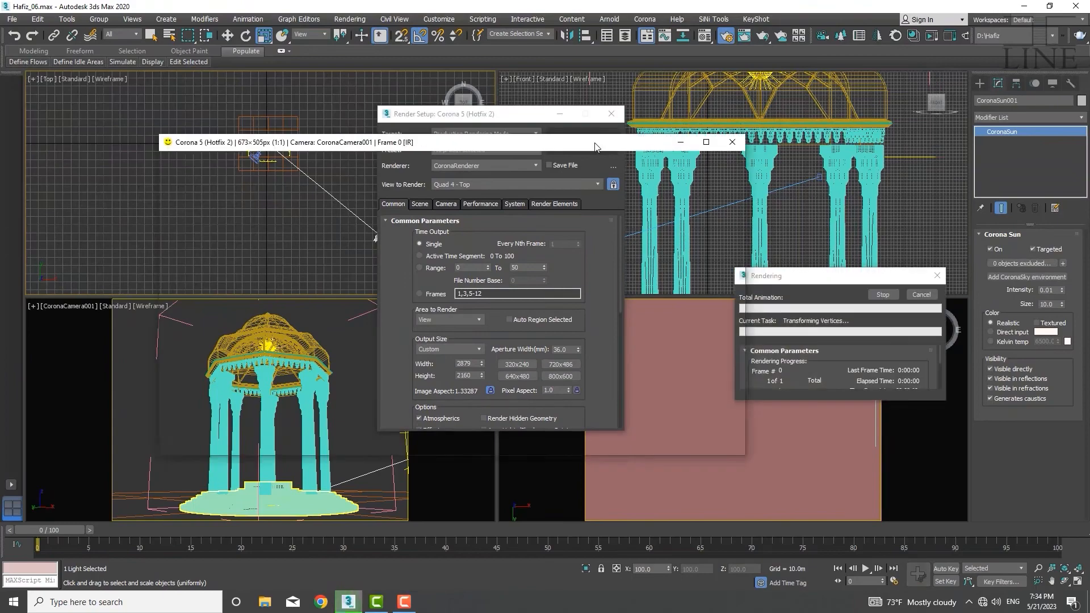
drag(474, 144, 391, 72)
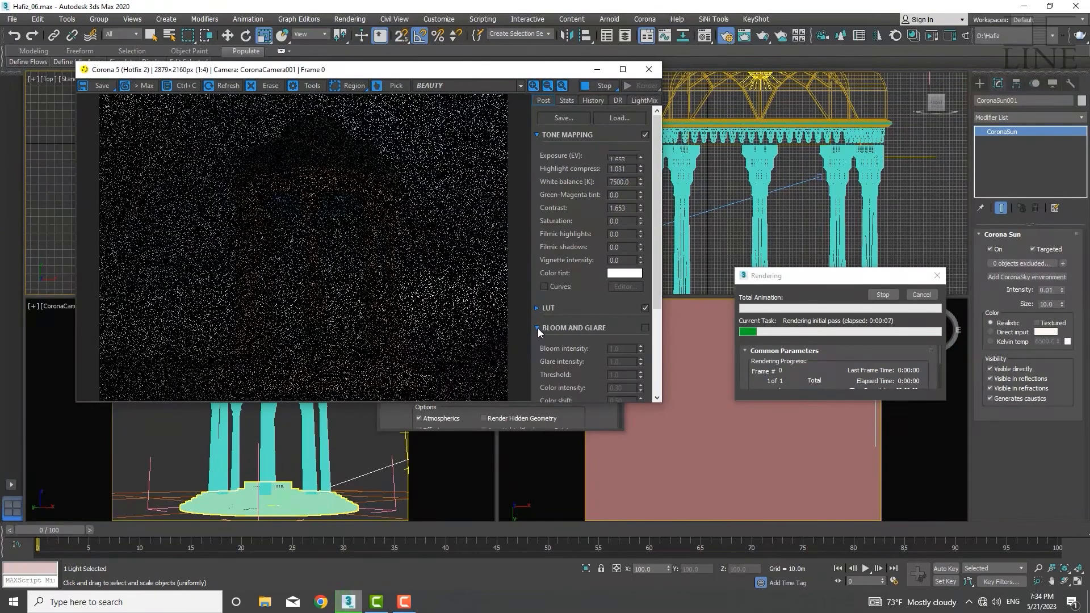
scroll(537, 328, down, 2)
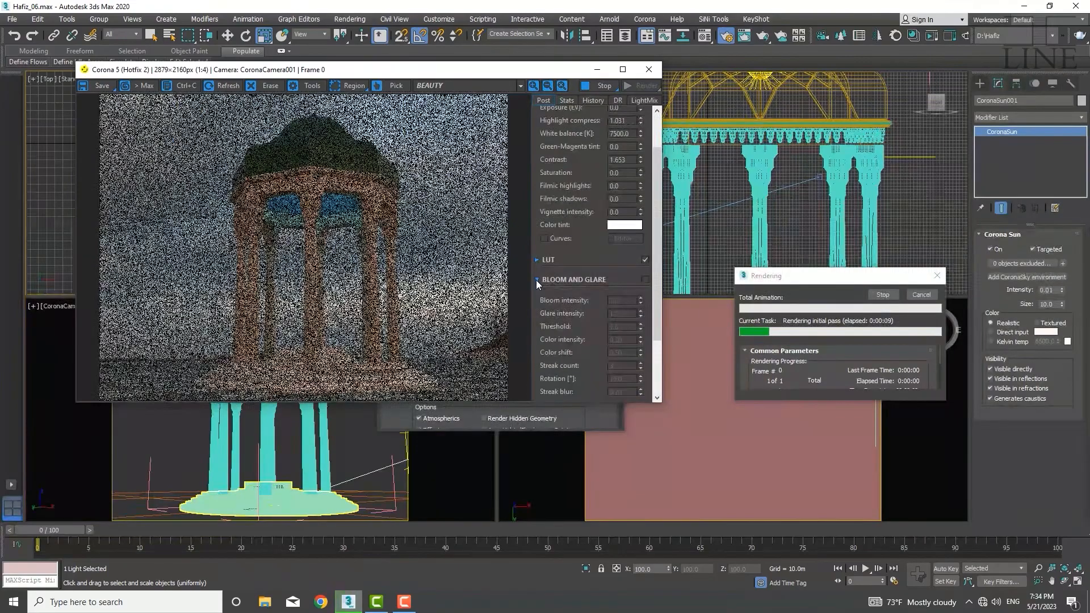
click(537, 279)
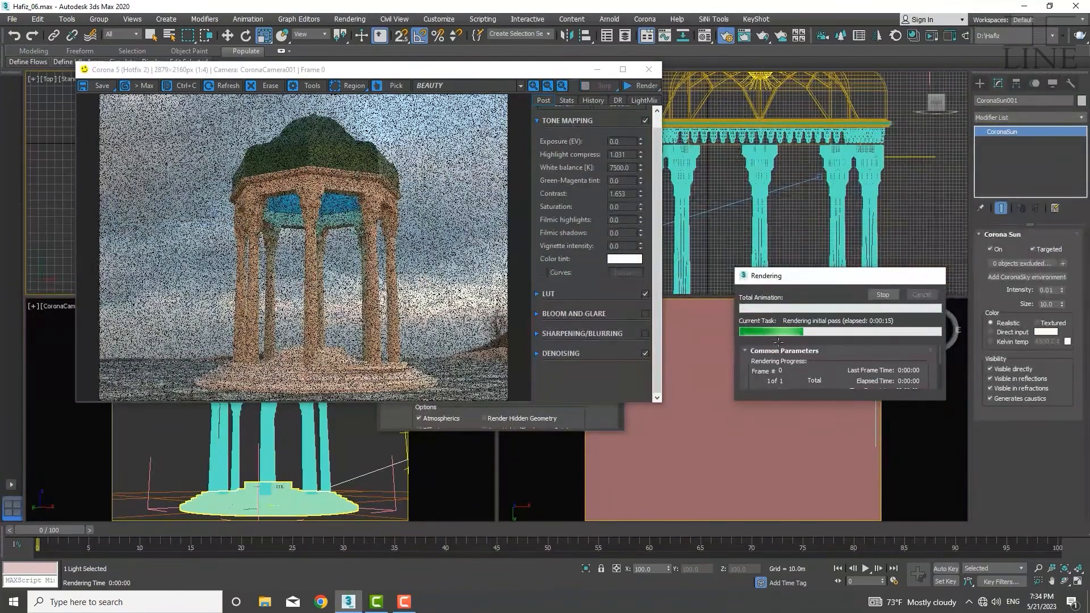
click(928, 296)
click(648, 70)
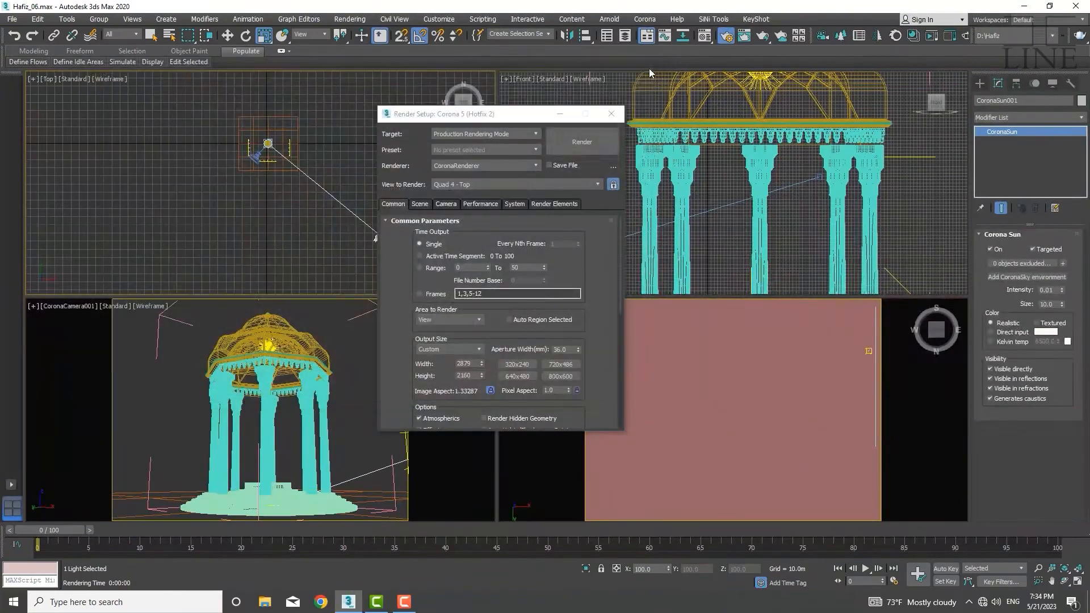
- Start the production render, move the frame buffer clear of the Render Setup, and show the Scene settings
click(587, 144)
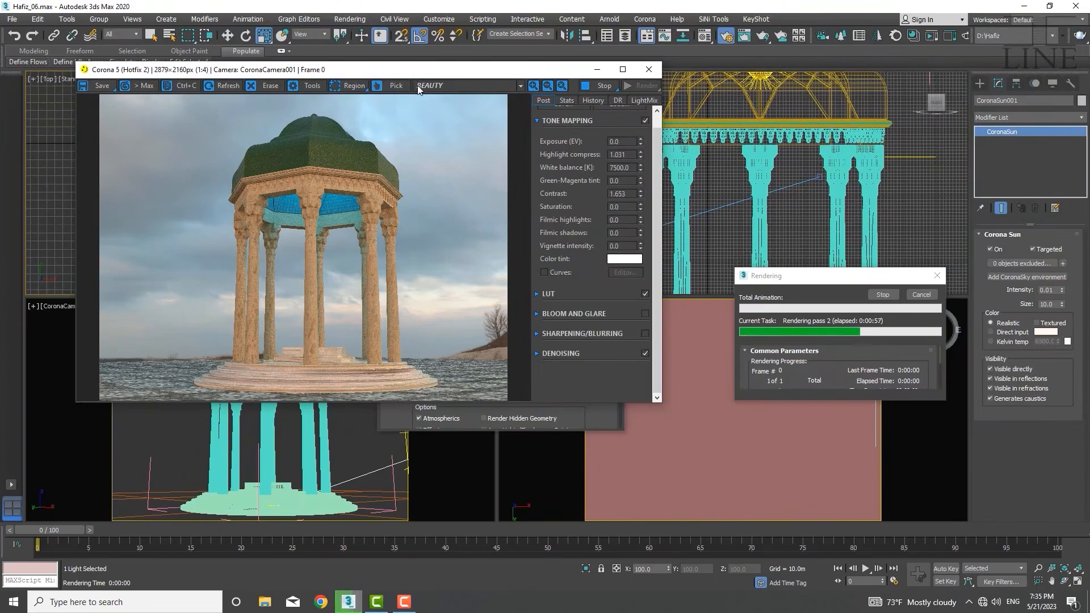
drag(428, 68, 370, 228)
click(488, 114)
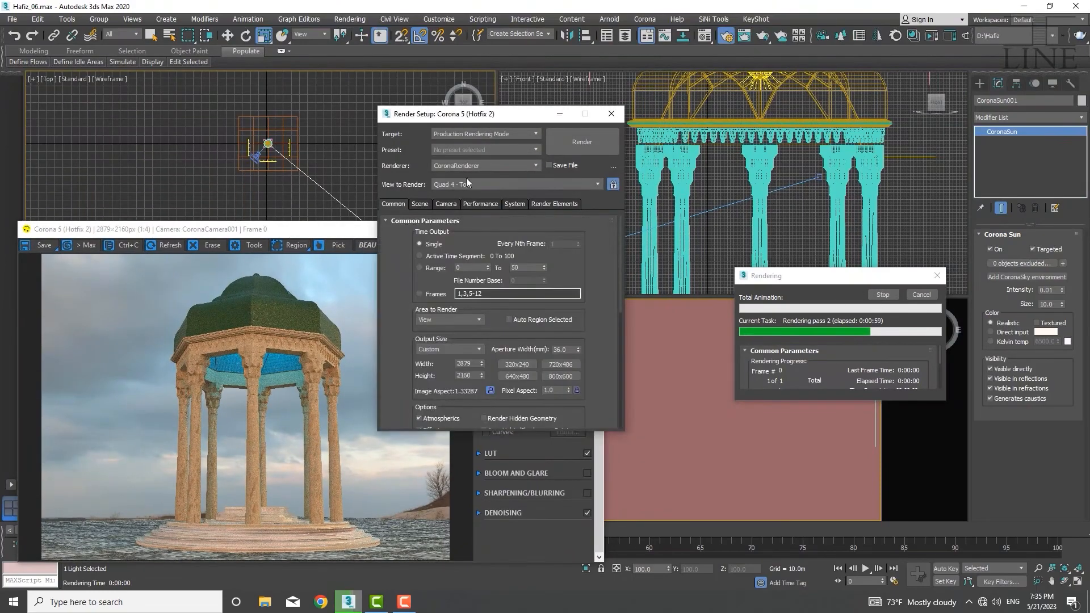
click(421, 204)
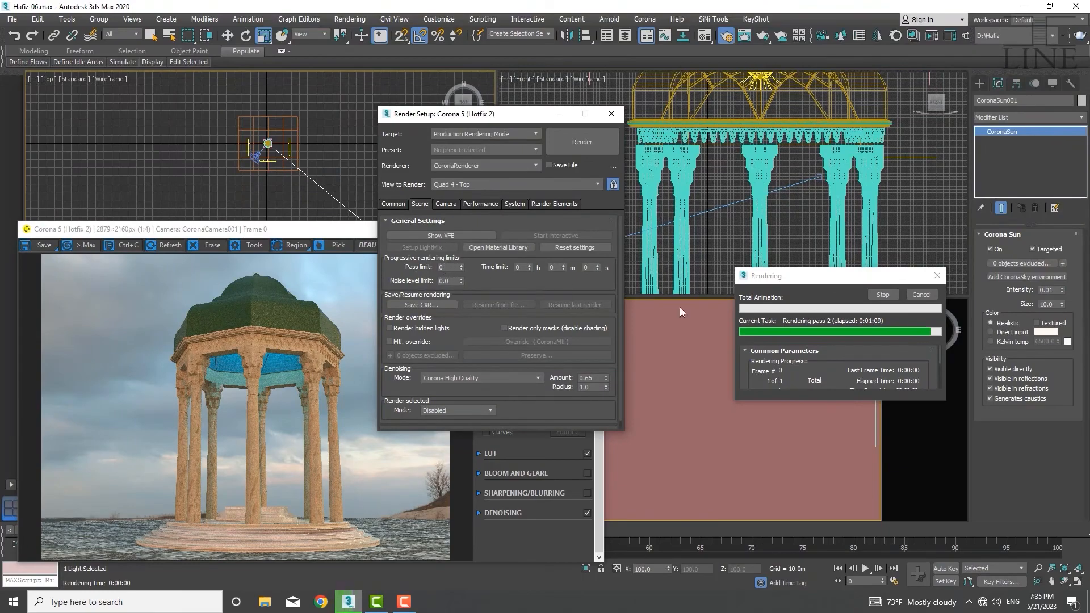
- Clear the Render Setup out of the way and reposition the frame buffer so the whole render is visible
drag(278, 232, 341, 204)
click(499, 116)
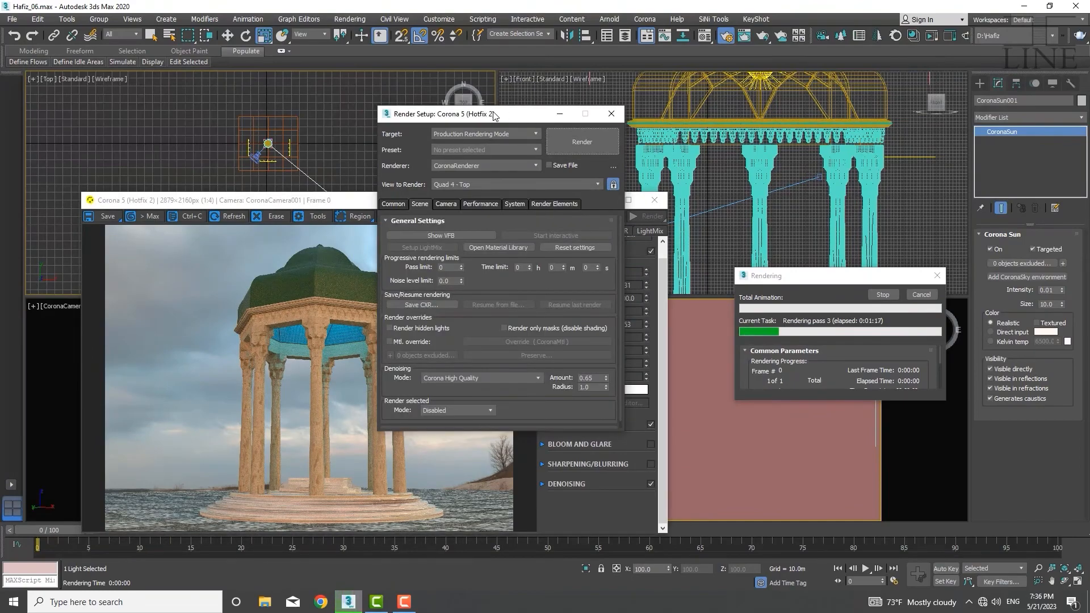
drag(503, 117, 543, 118)
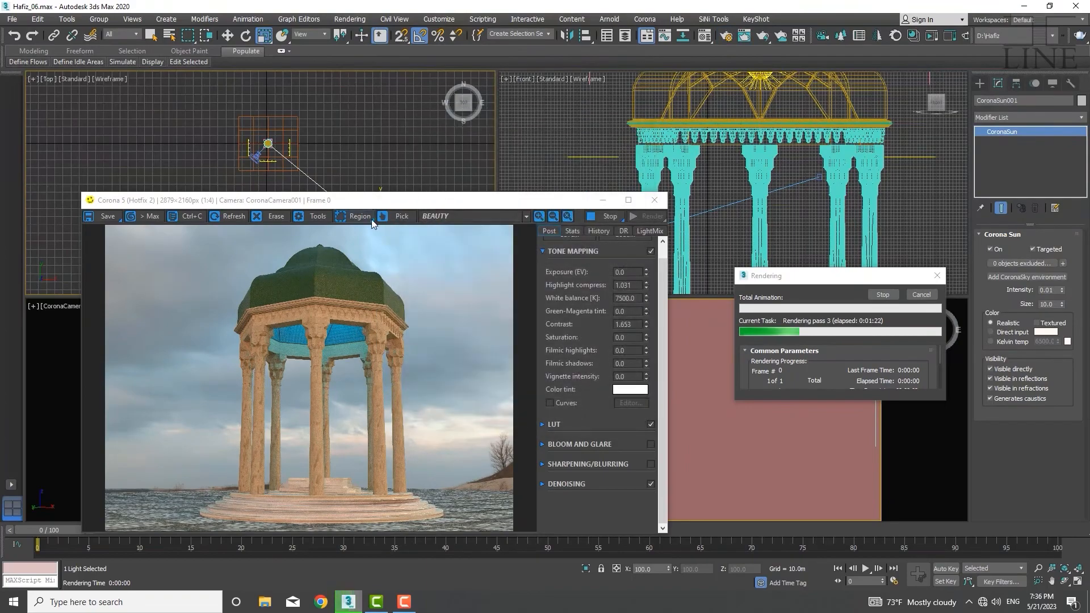
drag(378, 200, 380, 148)
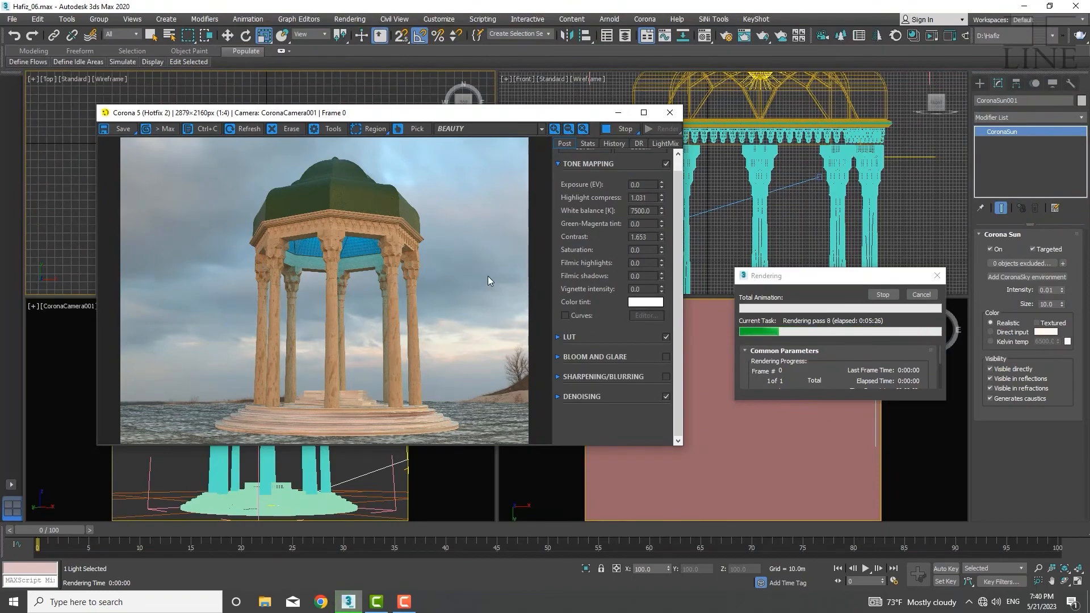
- Inspect the shrine render up close in the frame buffer and stop the production render
scroll(417, 275, up, 3)
scroll(316, 300, down, 3)
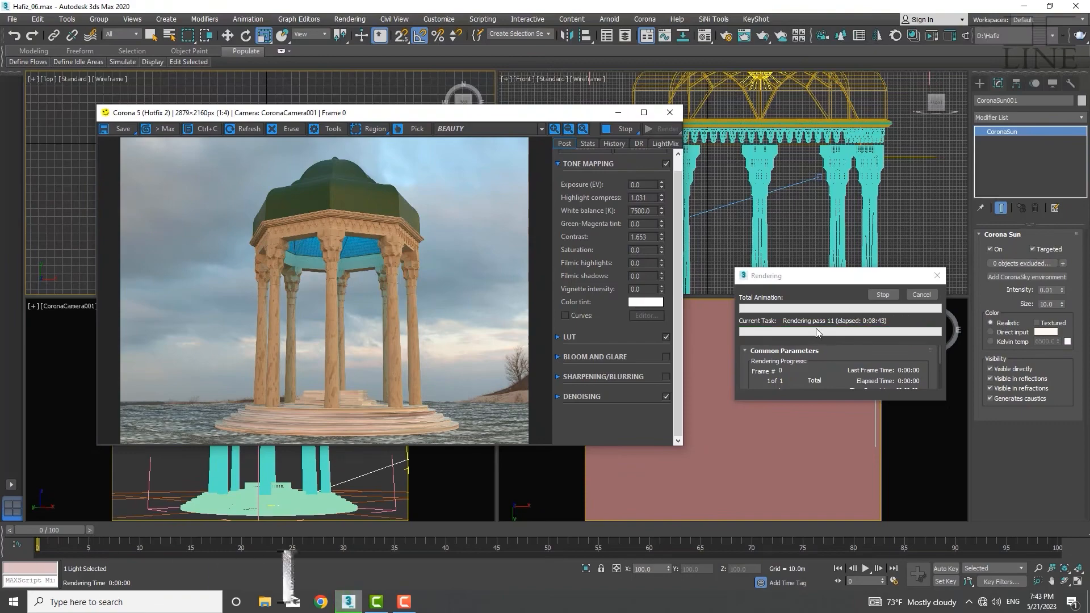
click(886, 295)
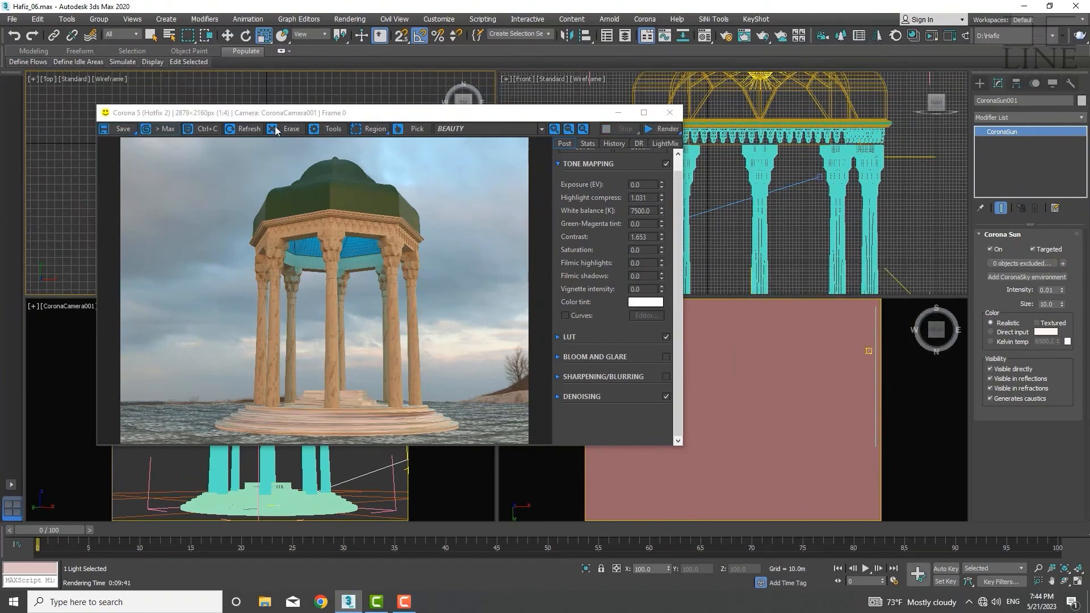
- Save the BEAUTY render as a JPEG file named 01 in the renderoutput folder, with quality 95
click(121, 130)
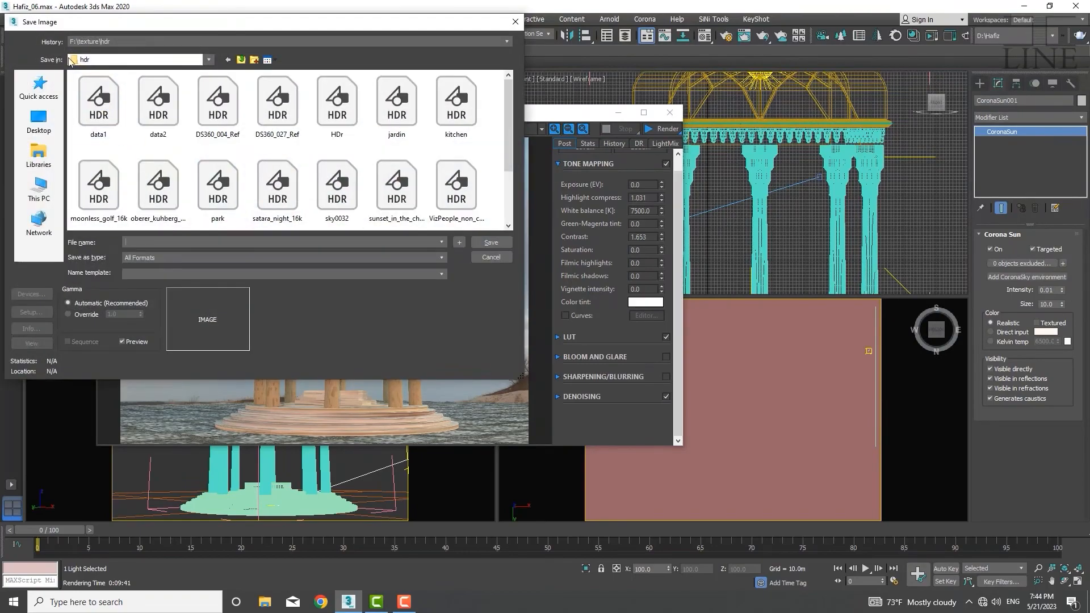
click(208, 60)
click(129, 240)
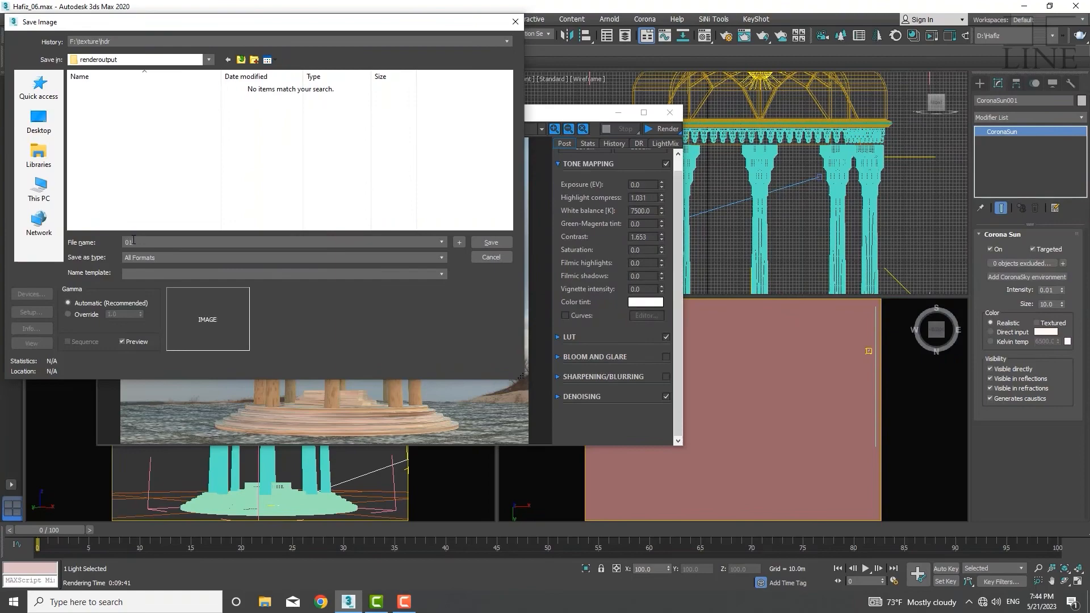
click(162, 257)
click(490, 243)
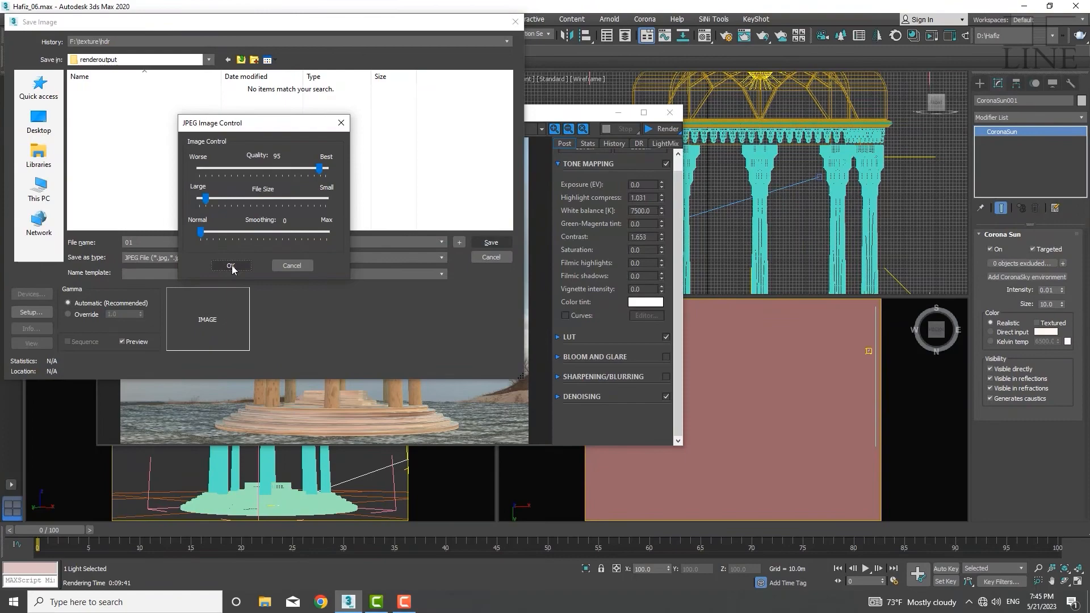
click(231, 266)
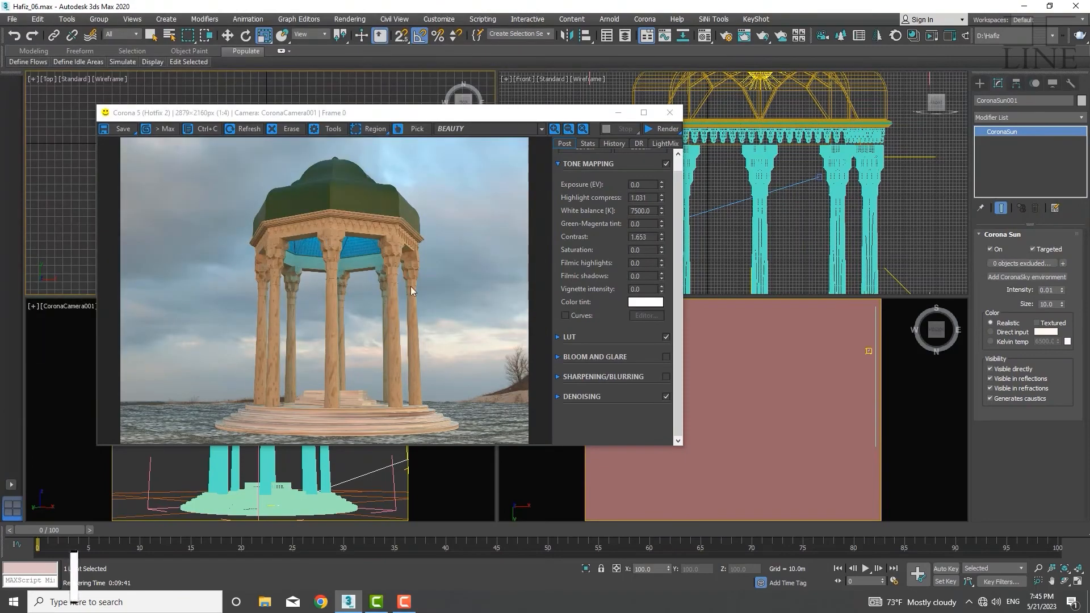
- View the Alpha pass and its image-saving dialog, and return the frame buffer to the BEAUTY pass
click(472, 130)
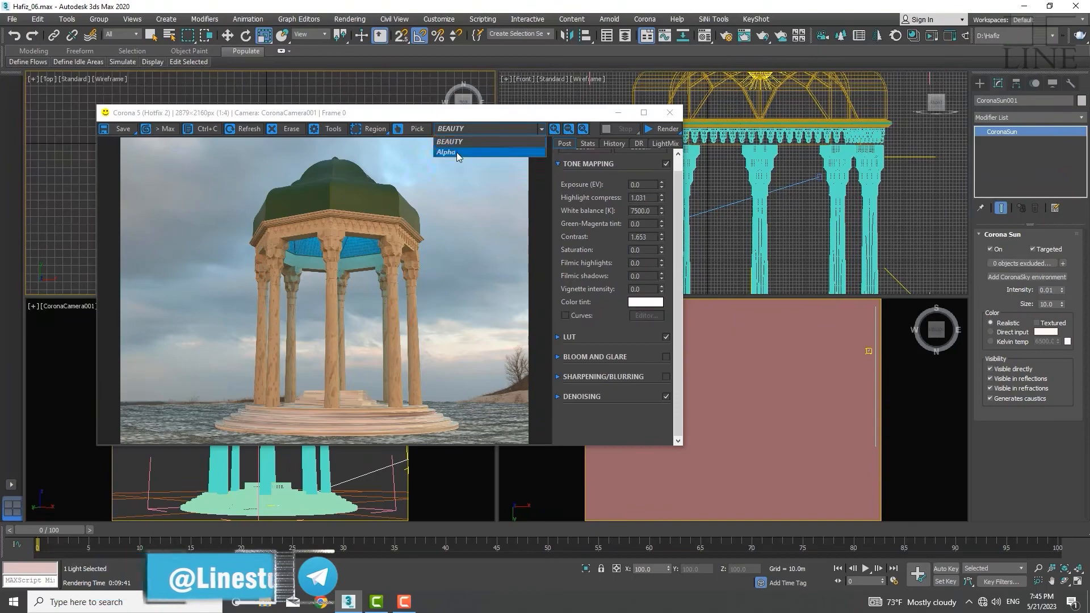
click(457, 152)
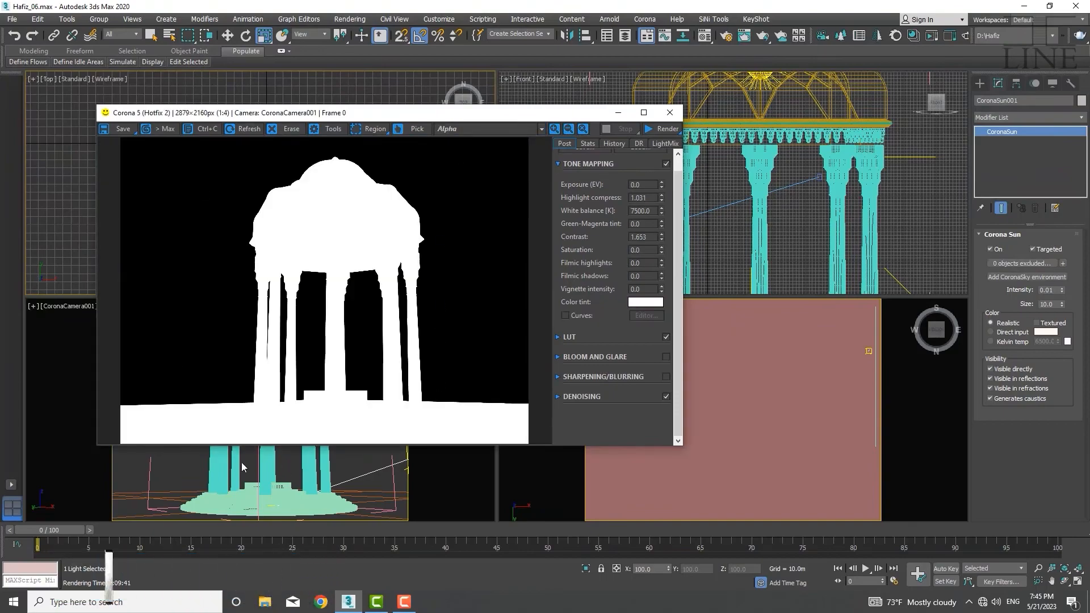
click(121, 128)
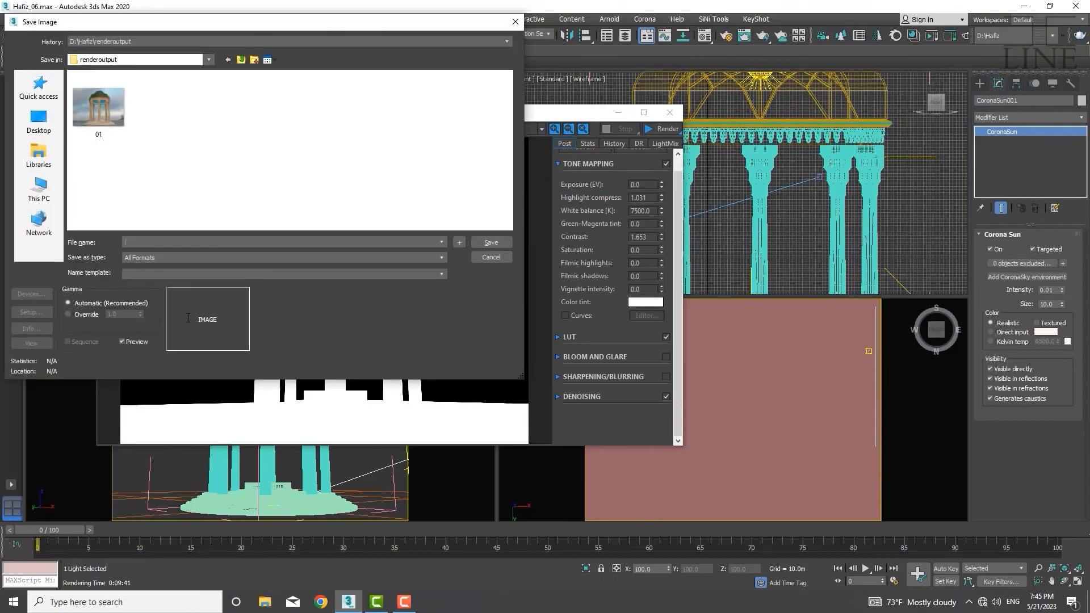
click(490, 258)
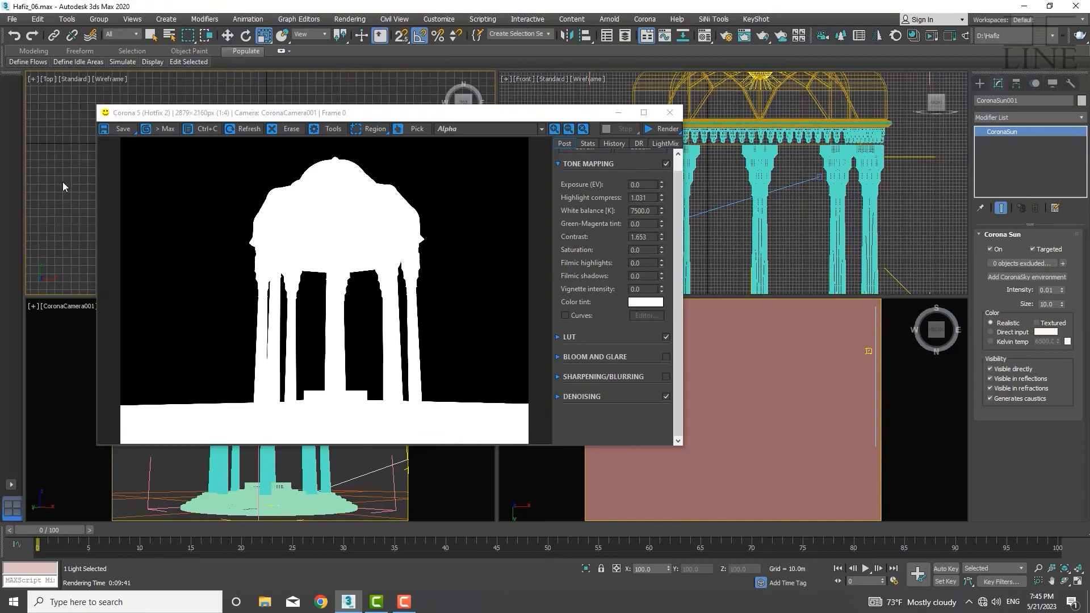
click(479, 128)
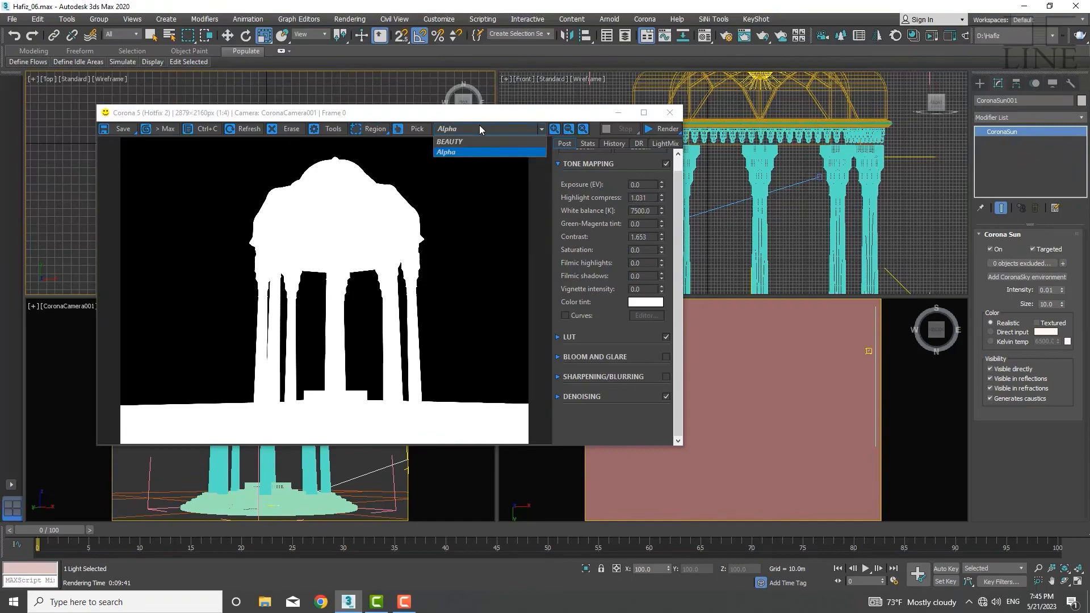
click(474, 141)
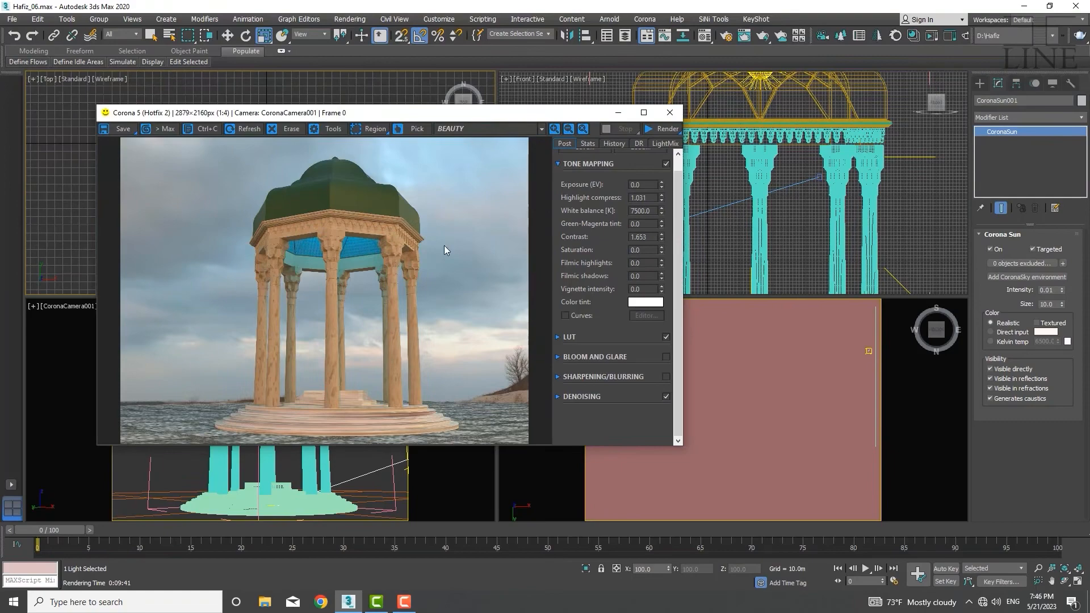